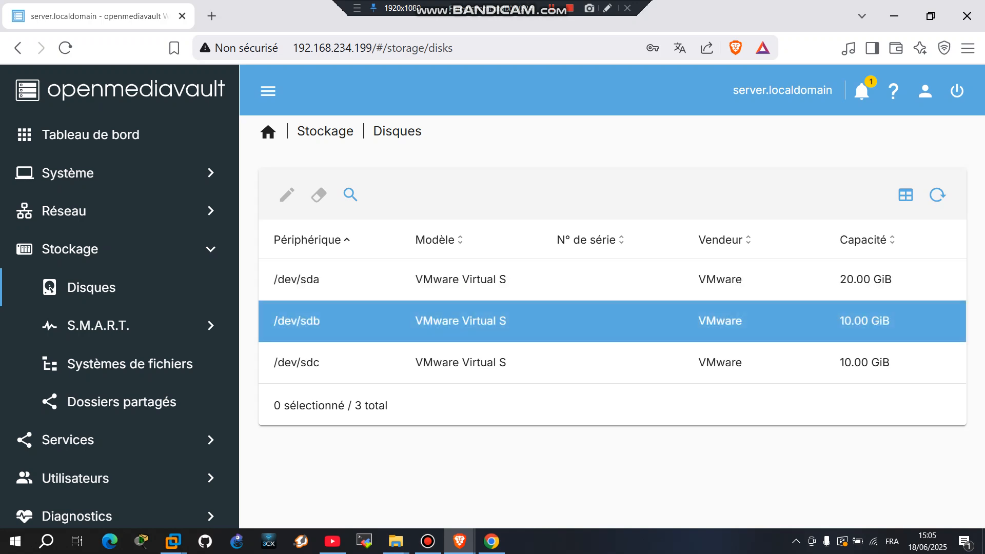
Quick-wipe the /dev/sdb disk, confirming that all its data will be lost.
{"action": "double_click", "coordinate": [436, 321]}
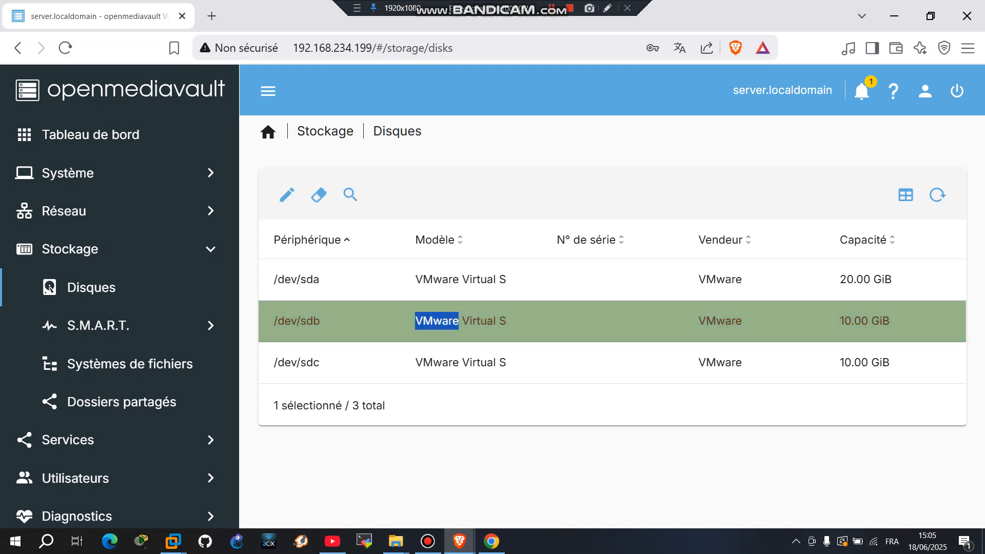
{"action": "left_click", "coordinate": [319, 195]}
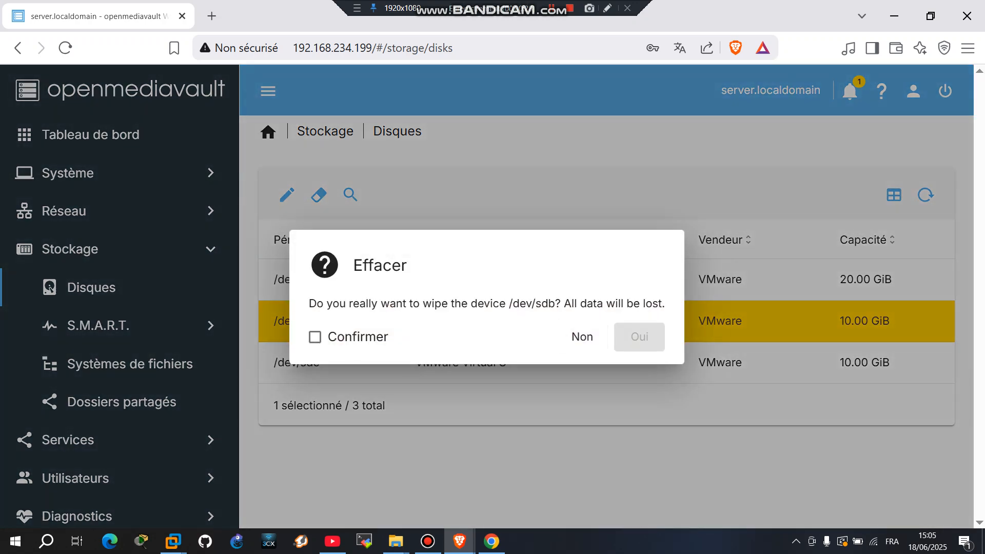
{"action": "left_click", "coordinate": [315, 337]}
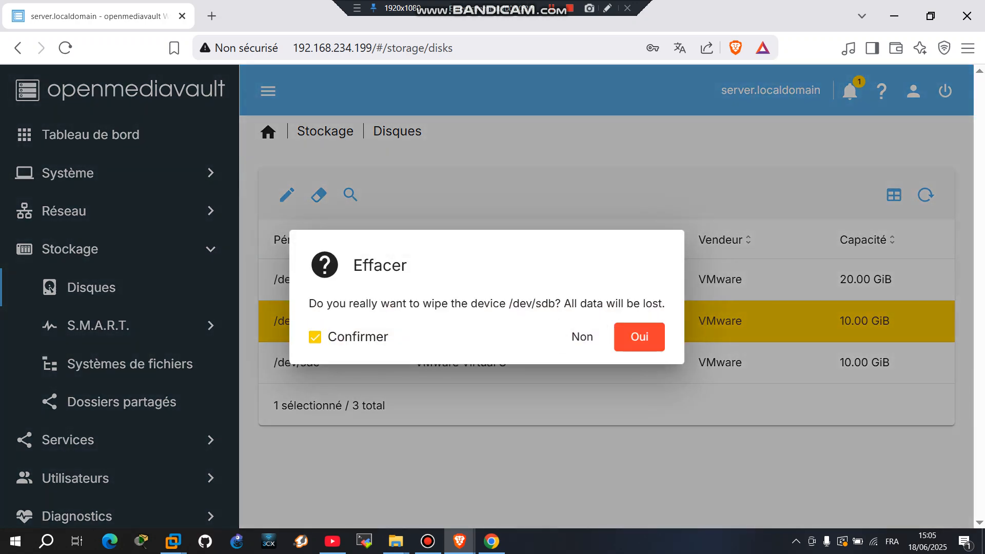
{"action": "left_click", "coordinate": [636, 335]}
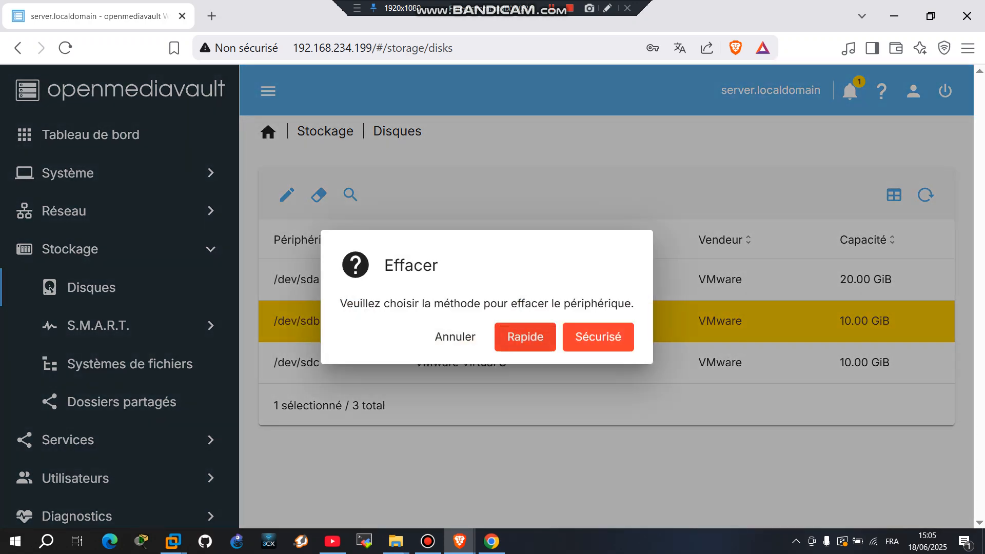
{"action": "left_click", "coordinate": [524, 336]}
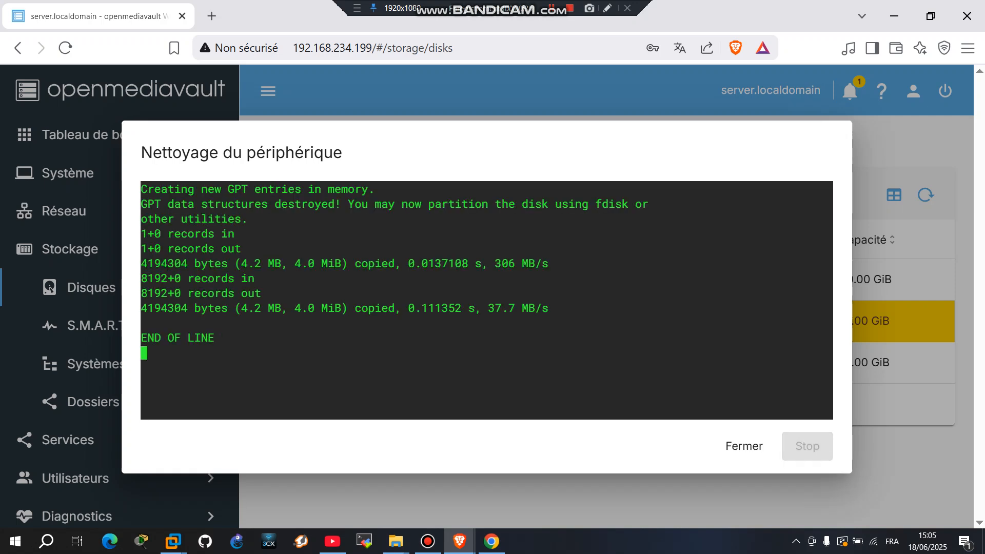
{"action": "left_click", "coordinate": [744, 446]}
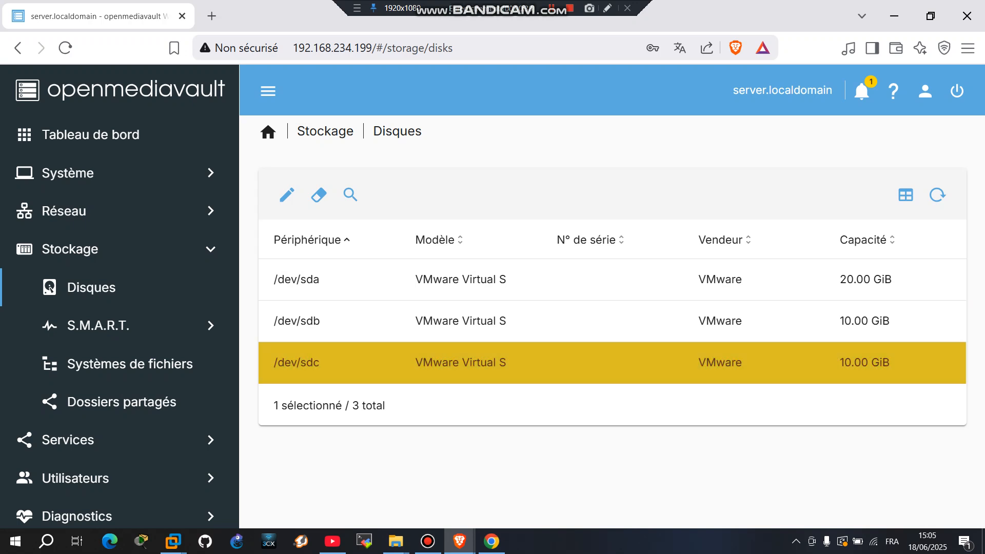
Quick-wipe the /dev/sdc disk the same way.
{"action": "left_click", "coordinate": [318, 195]}
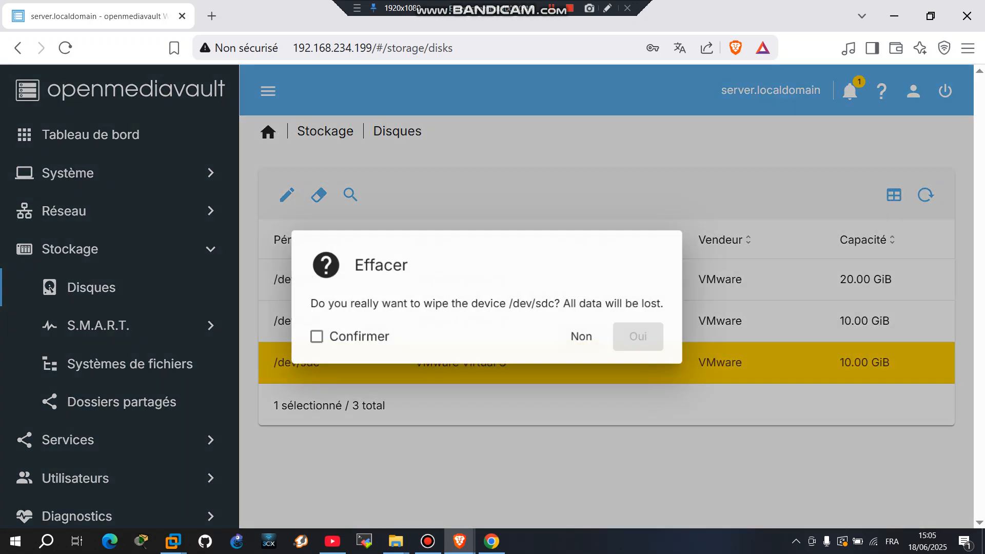
{"action": "left_click", "coordinate": [315, 337]}
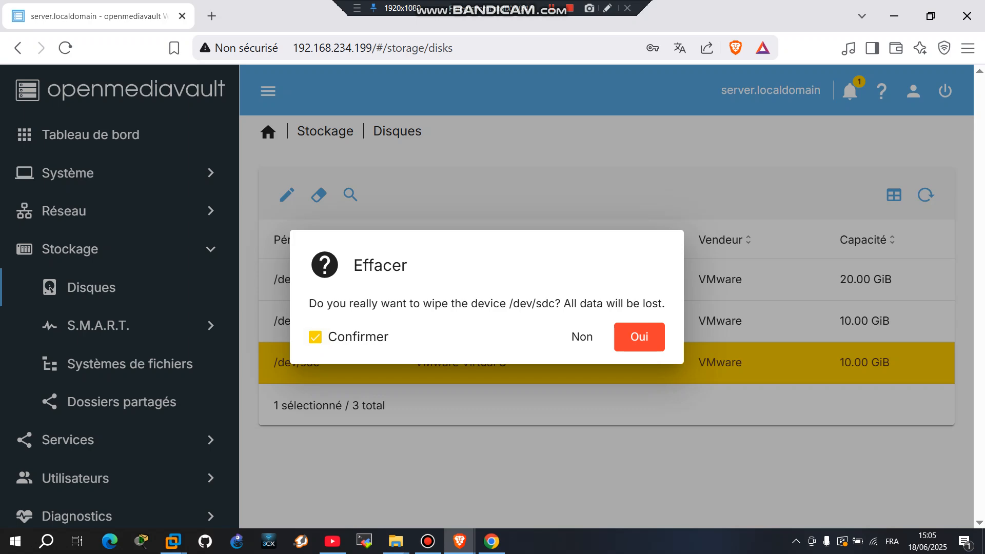
{"action": "left_click", "coordinate": [639, 337]}
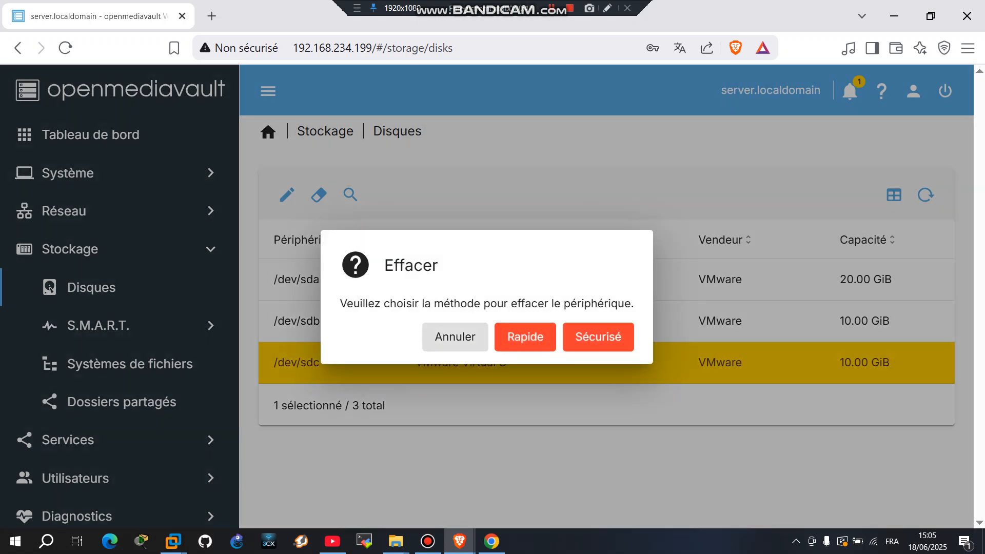
{"action": "left_click", "coordinate": [525, 337]}
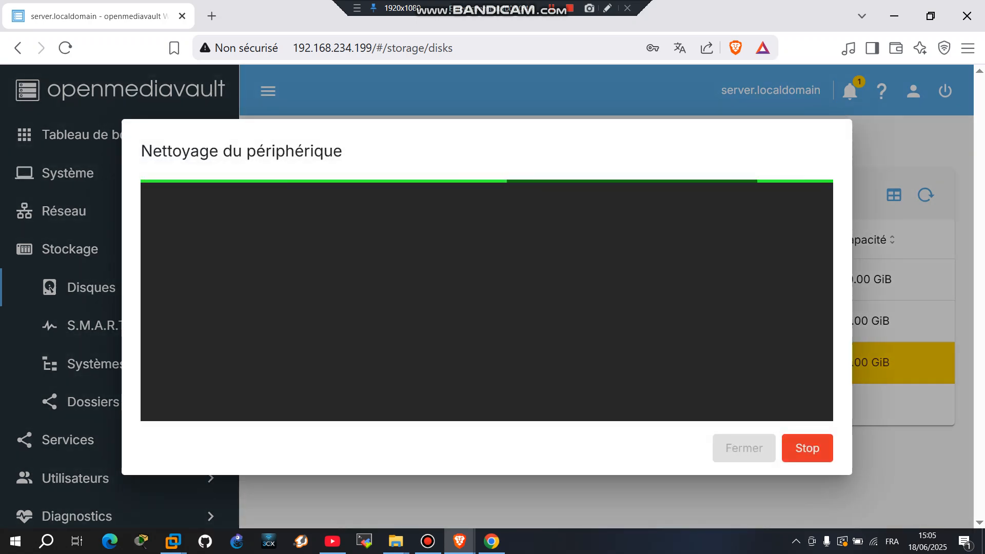
{"action": "left_click", "coordinate": [744, 448]}
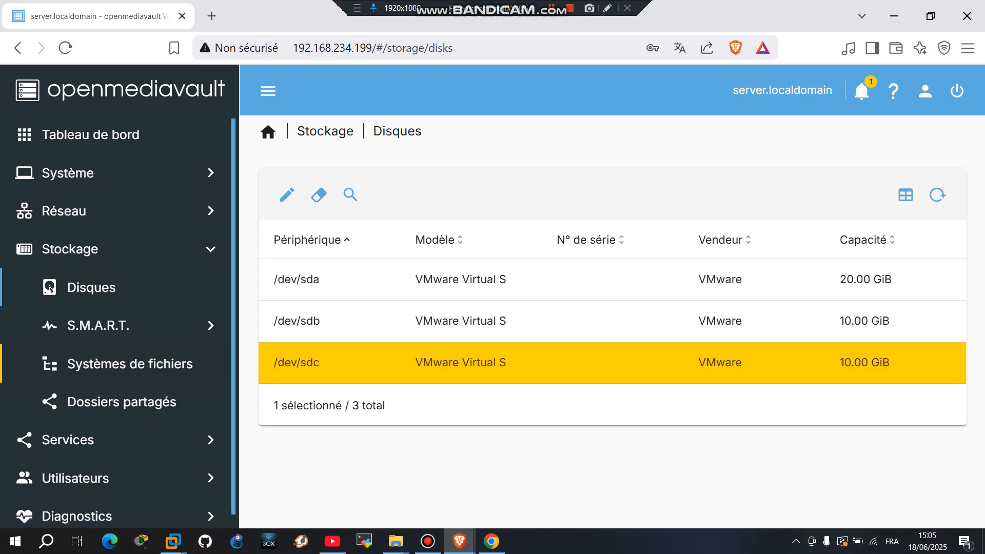
Start a new BTRFS file system and set its profile to RAID0.
{"action": "left_click", "coordinate": [130, 364]}
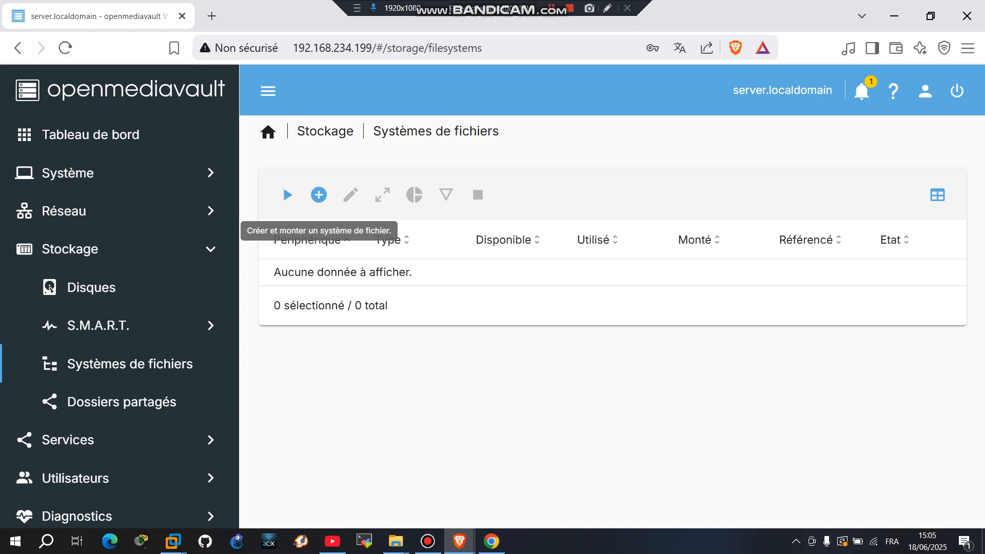
{"action": "left_click", "coordinate": [318, 195]}
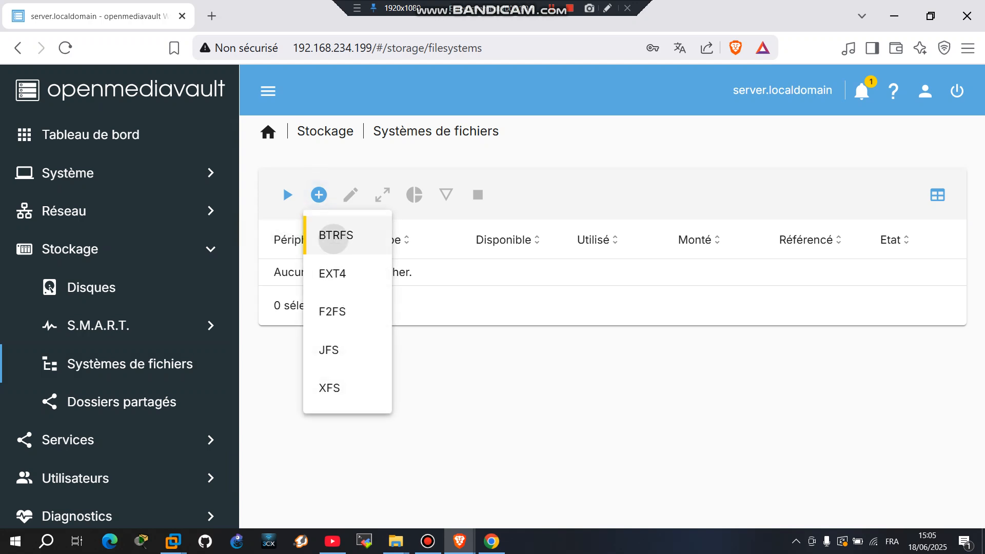
{"action": "left_click", "coordinate": [334, 234]}
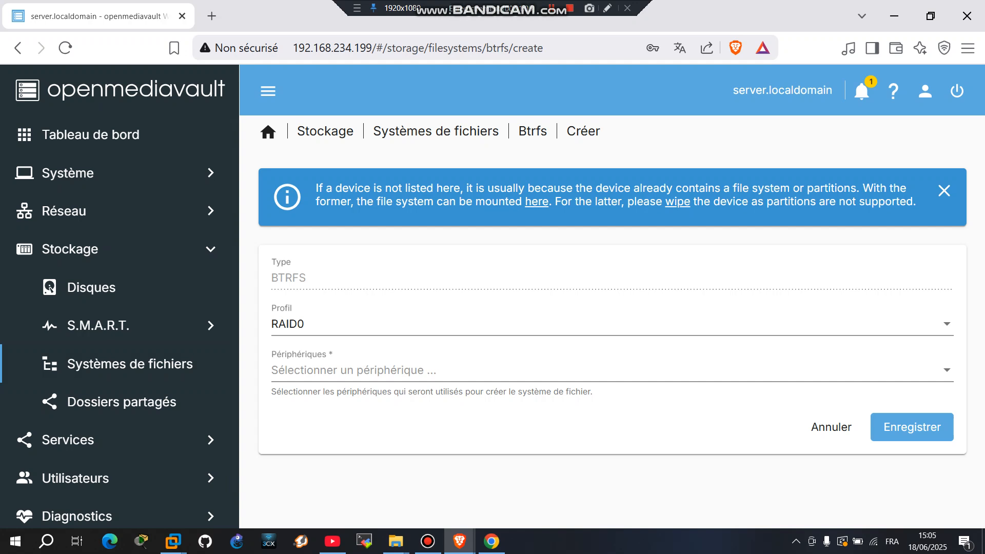
{"action": "left_click", "coordinate": [369, 324]}
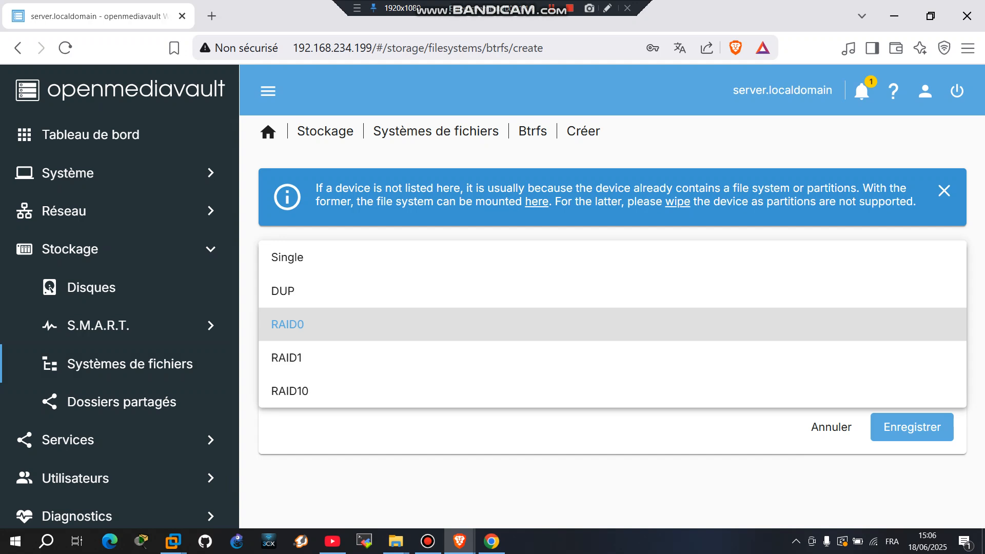
{"action": "left_click", "coordinate": [308, 324]}
{"action": "left_click", "coordinate": [308, 324]}
{"action": "left_click", "coordinate": [308, 324]}
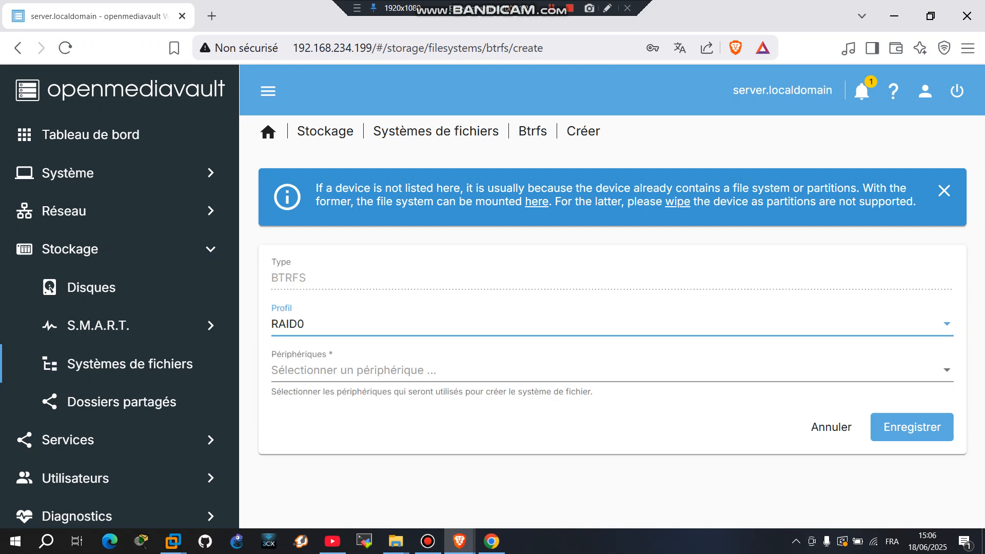
Add /dev/sdb as a device, which triggers the error that RAID0 needs two devices.
{"action": "left_click", "coordinate": [354, 370]}
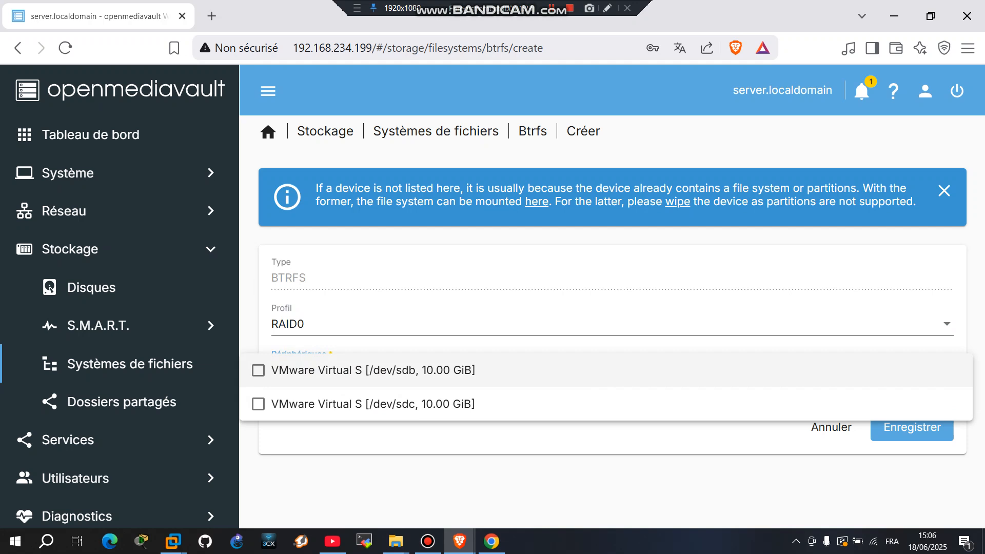
{"action": "left_click", "coordinate": [354, 370]}
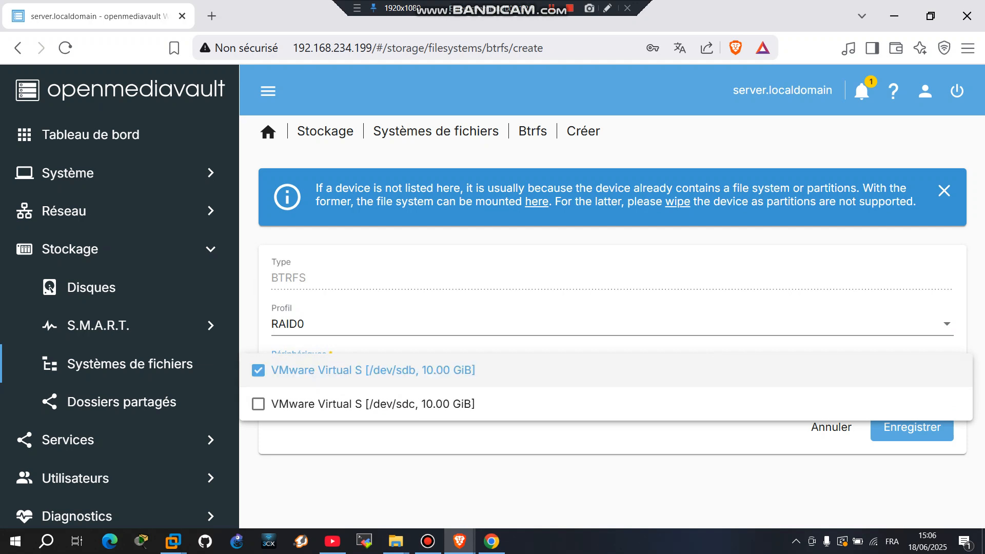
{"action": "left_click", "coordinate": [390, 482]}
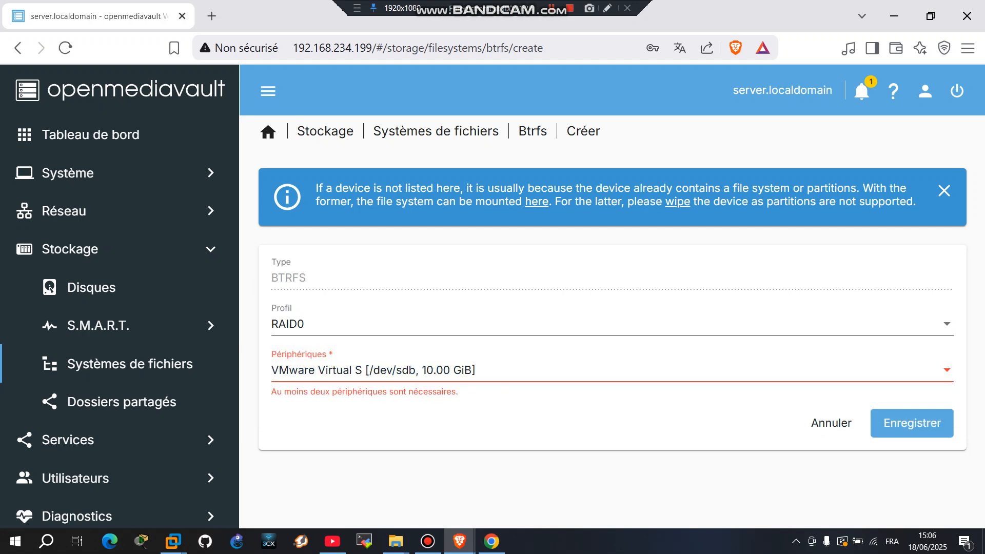
{"action": "left_click_drag", "start_coordinate": [272, 392], "coordinate": [458, 392]}
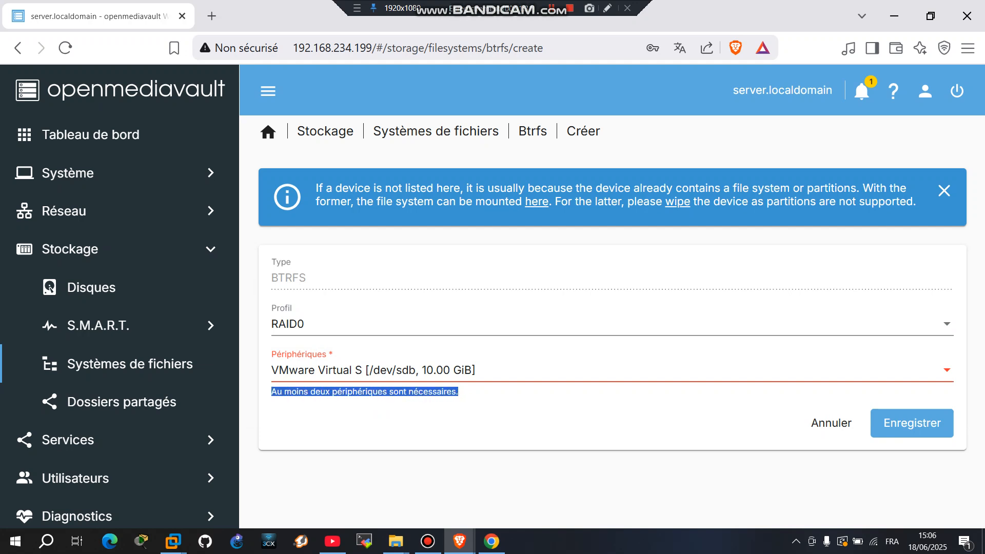
{"action": "left_click", "coordinate": [462, 405]}
Reselect the RAID0 profile, add /dev/sdc, and save the file system.
{"action": "left_click", "coordinate": [390, 324]}
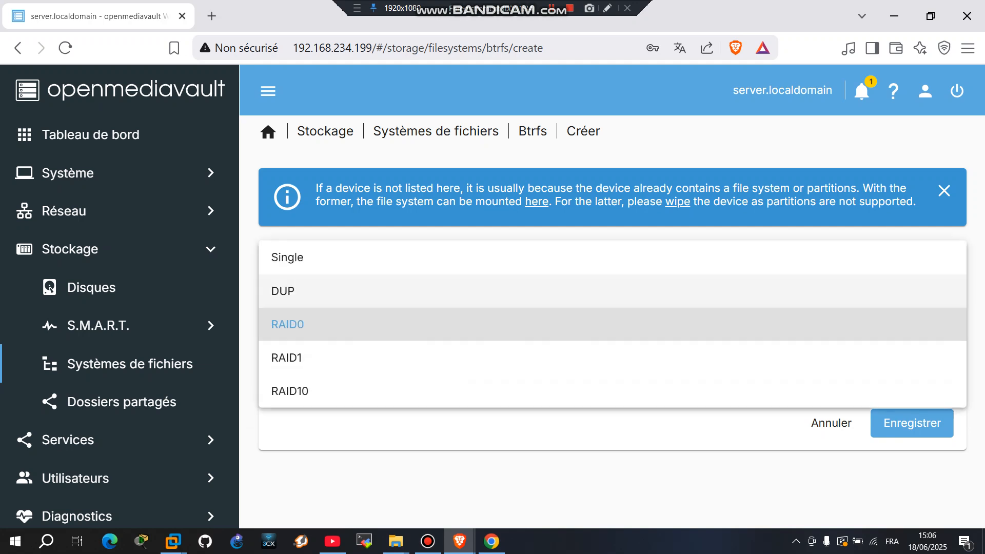
{"action": "left_click", "coordinate": [380, 258]}
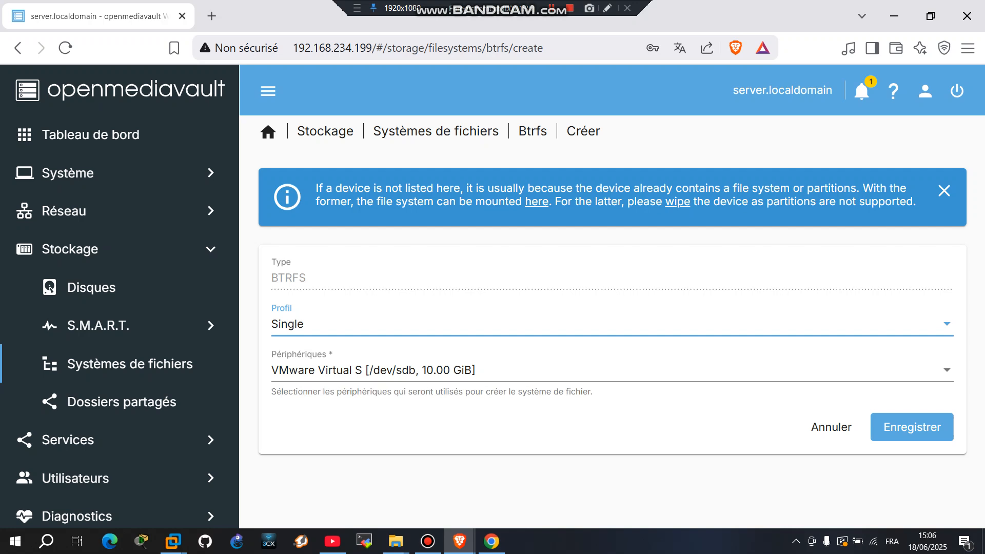
{"action": "left_click", "coordinate": [390, 324]}
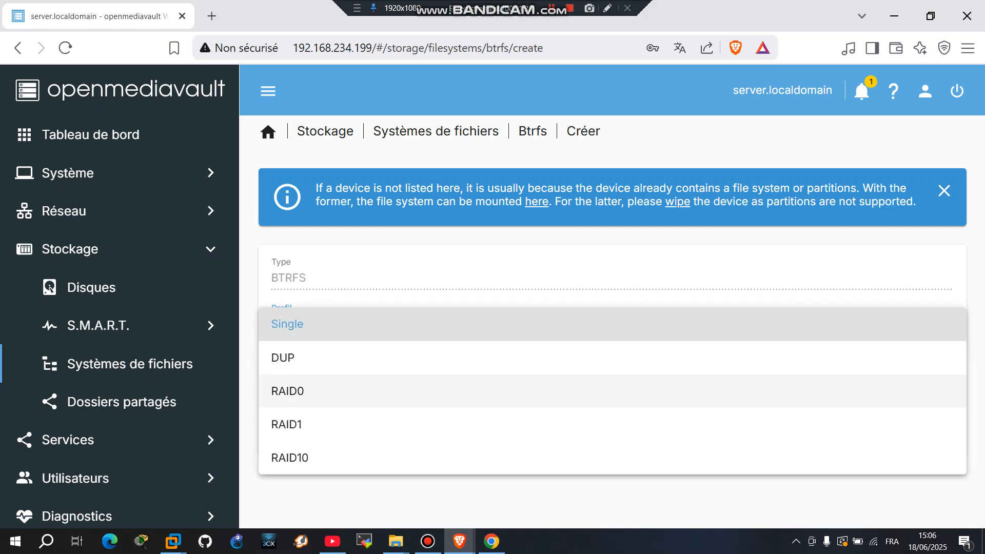
{"action": "left_click", "coordinate": [359, 390]}
{"action": "left_click", "coordinate": [380, 370]}
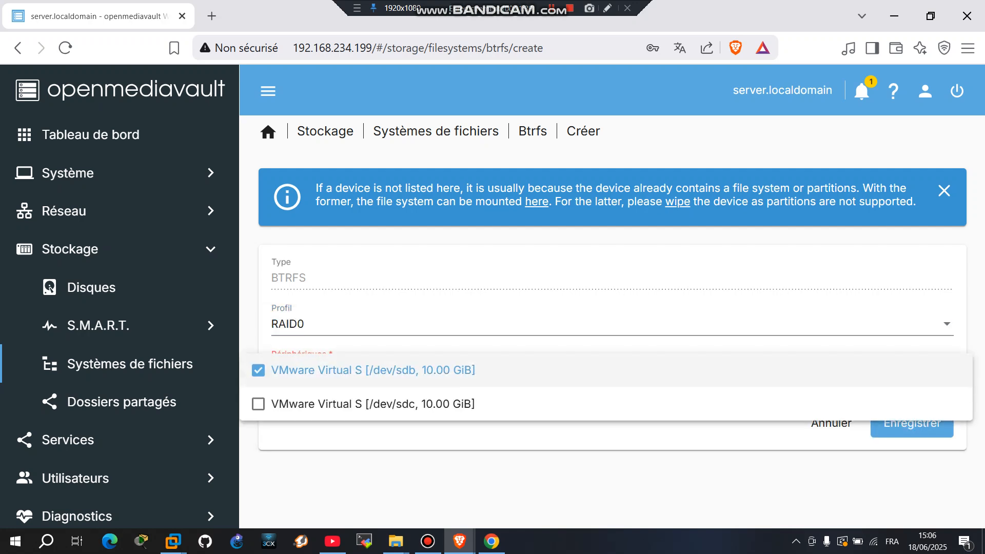
{"action": "left_click", "coordinate": [379, 404]}
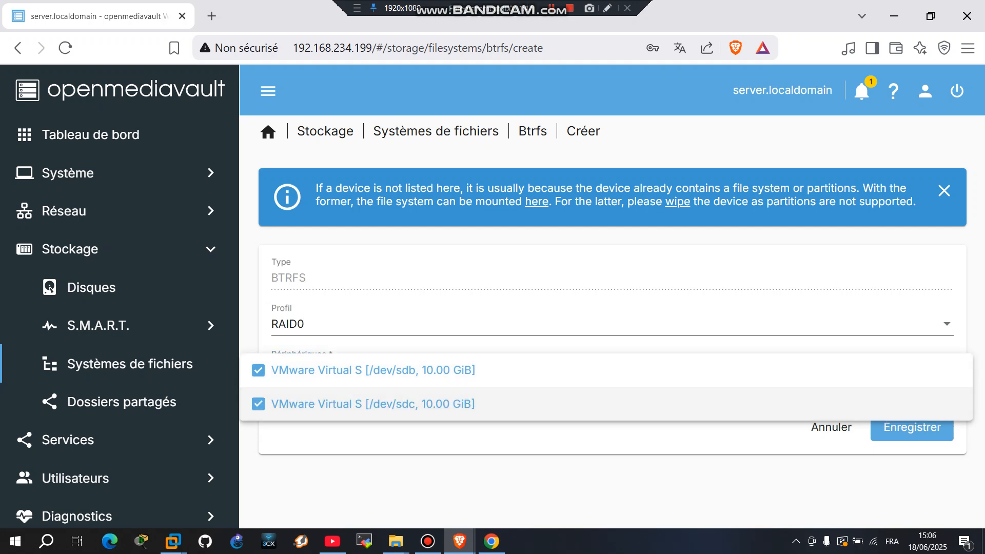
{"action": "left_click", "coordinate": [513, 480]}
{"action": "left_click", "coordinate": [912, 427]}
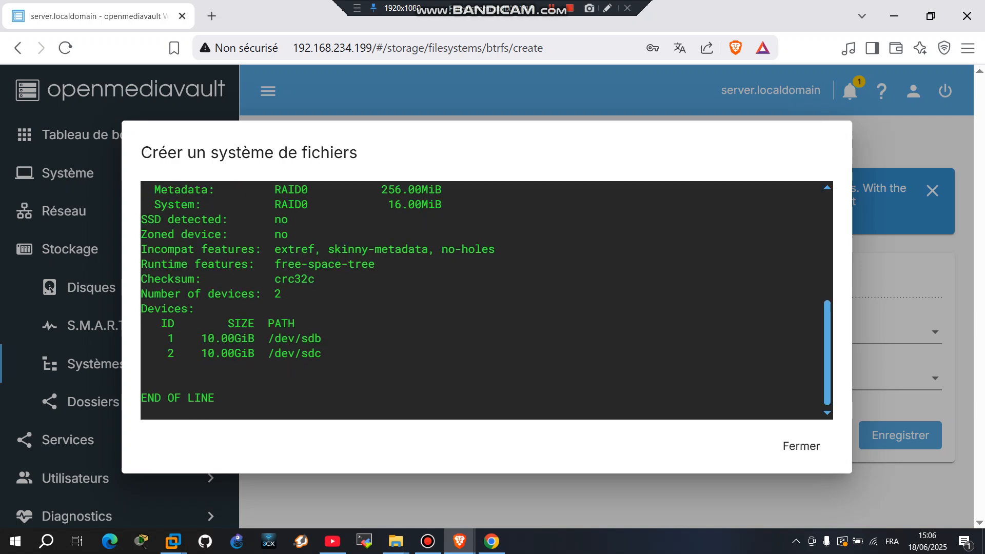
Mount the /dev/sdb BTRFS file system and apply the pending configuration changes.
{"action": "left_click", "coordinate": [798, 445]}
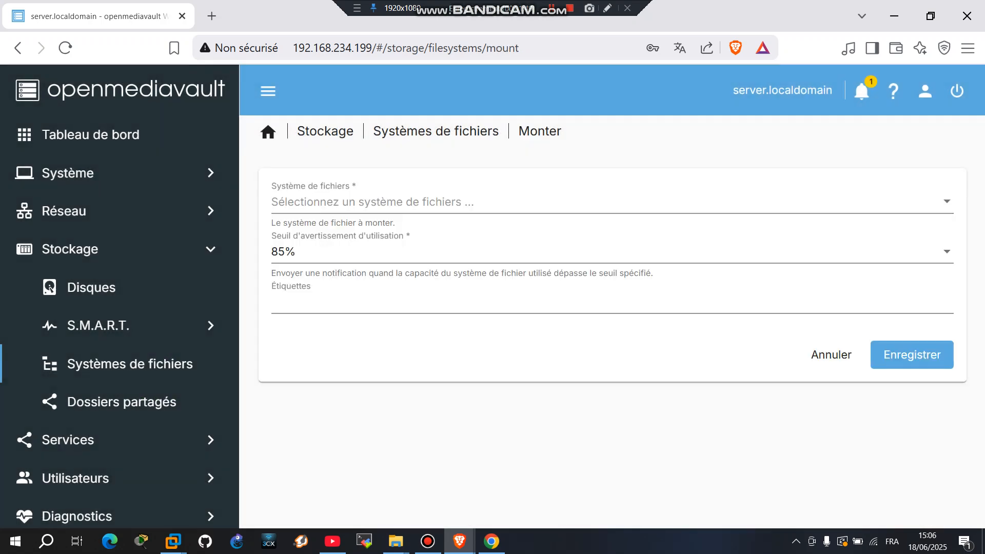
{"action": "left_click", "coordinate": [612, 201]}
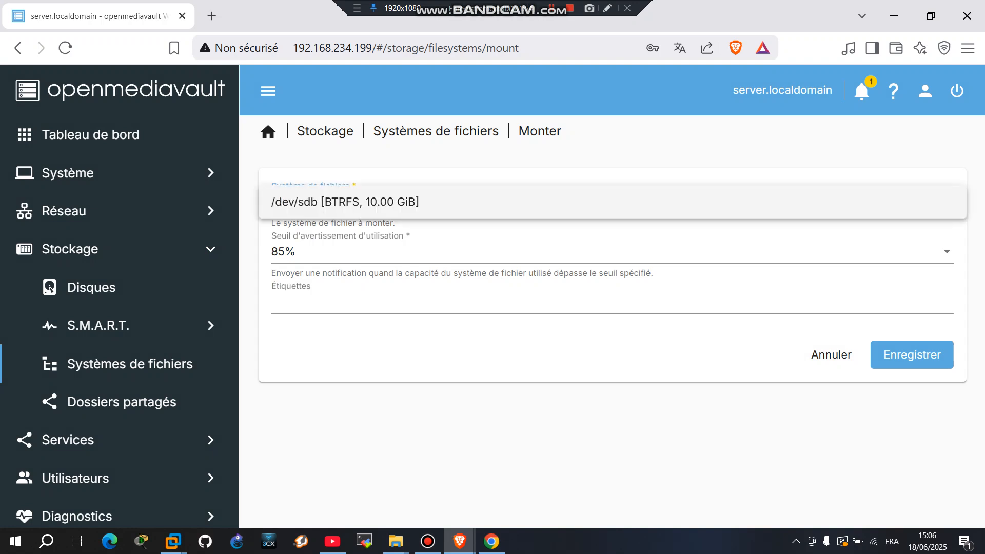
{"action": "left_click", "coordinate": [345, 201]}
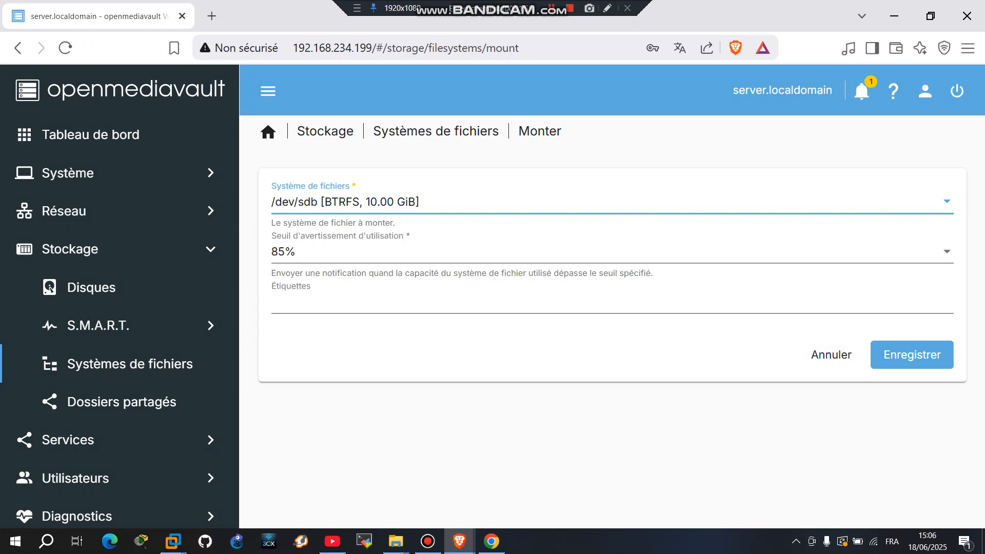
{"action": "left_click", "coordinate": [912, 354]}
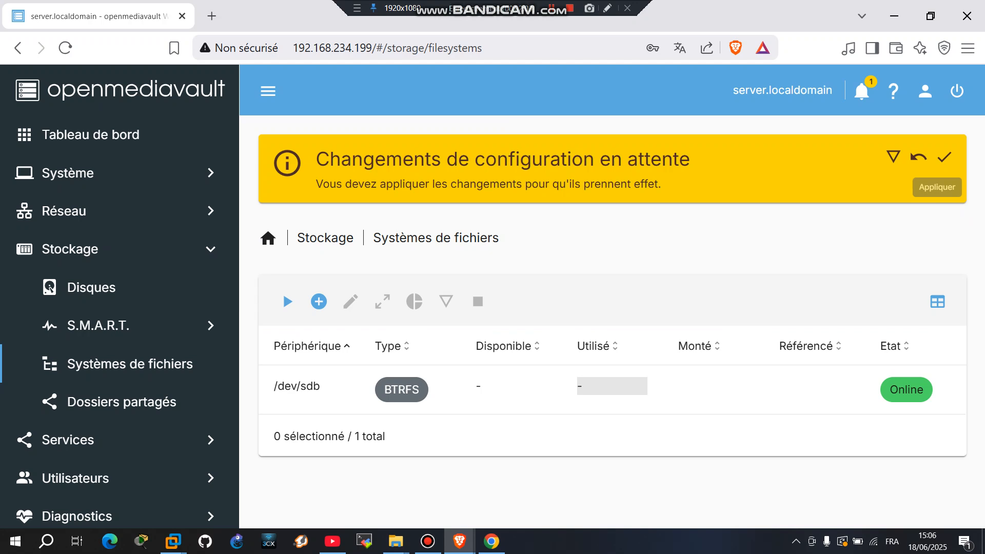
{"action": "left_click", "coordinate": [943, 157]}
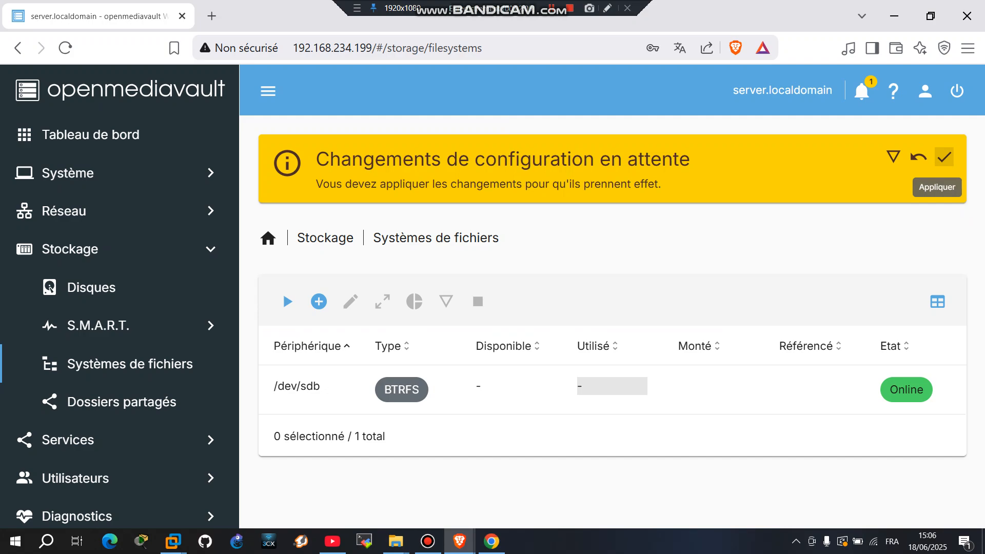
{"action": "left_click", "coordinate": [640, 336]}
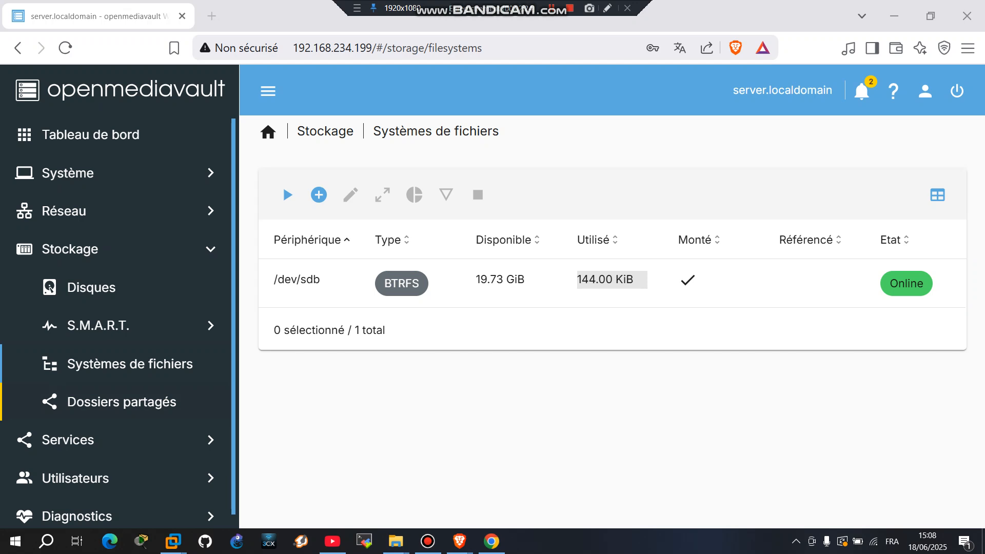
Create shared folder 'cisco' on /dev/sdb with read/write permission for everyone.
{"action": "left_click", "coordinate": [122, 402]}
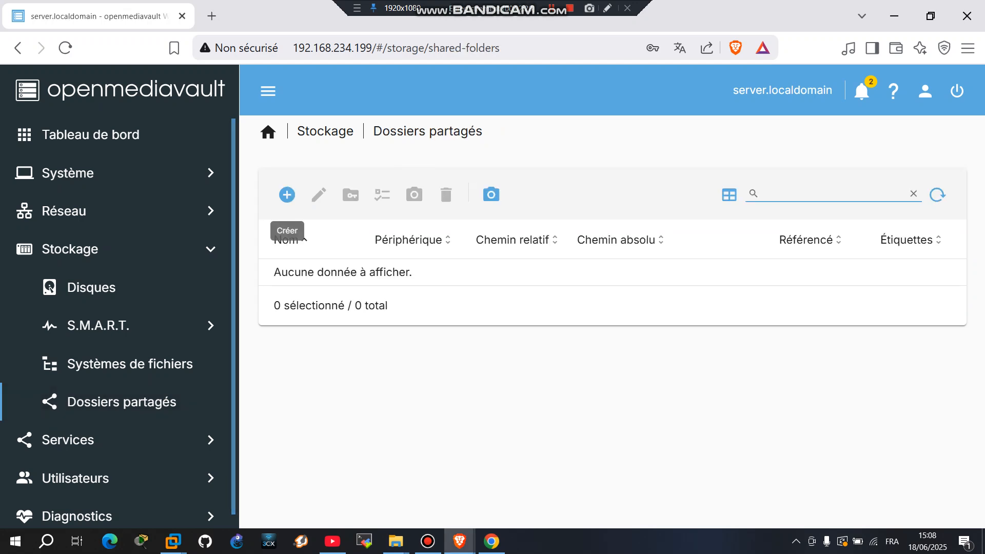
{"action": "left_click", "coordinate": [287, 195]}
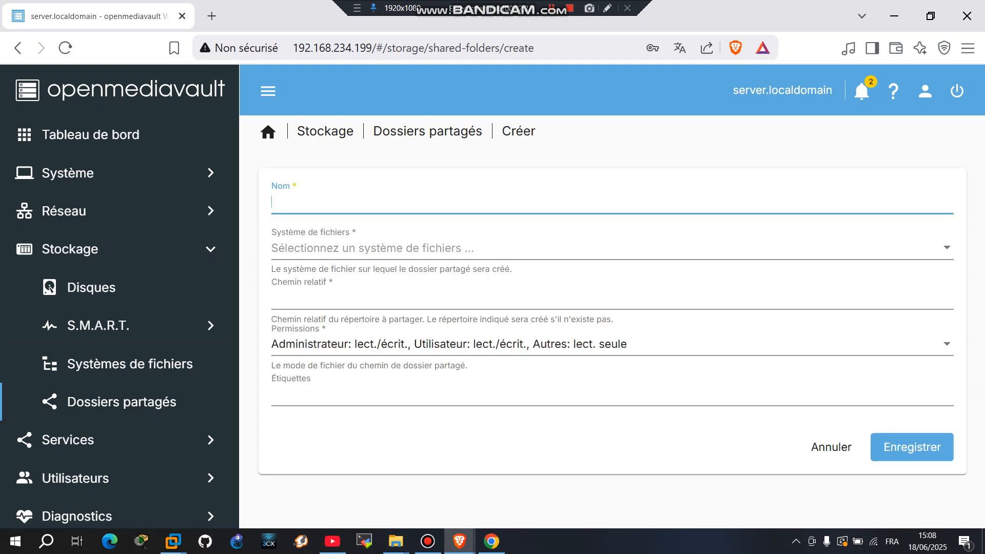
{"action": "type", "text": "cisco"}
{"action": "left_click", "coordinate": [613, 248]}
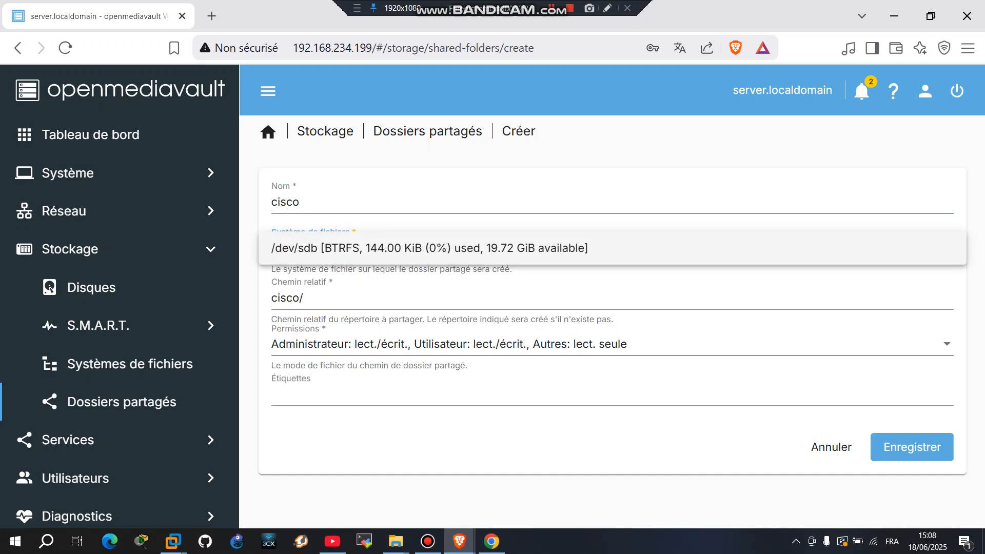
{"action": "left_click", "coordinate": [410, 248]}
{"action": "left_click", "coordinate": [462, 344]}
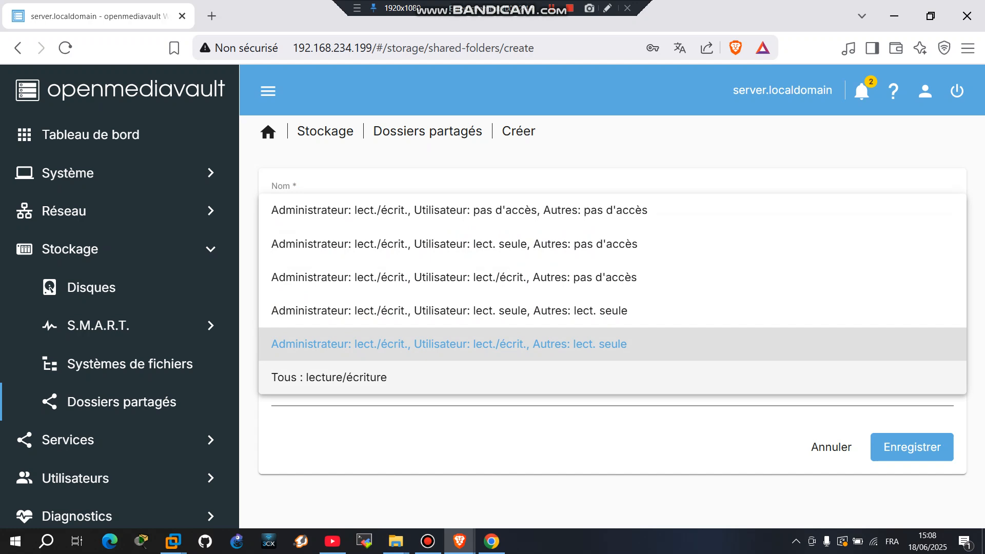
{"action": "left_click", "coordinate": [462, 377]}
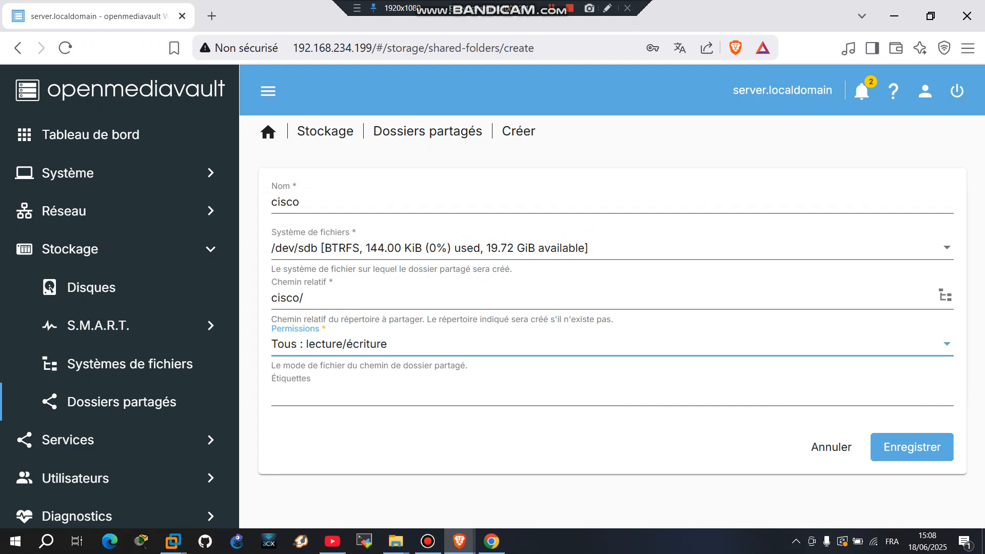
{"action": "left_click", "coordinate": [903, 447]}
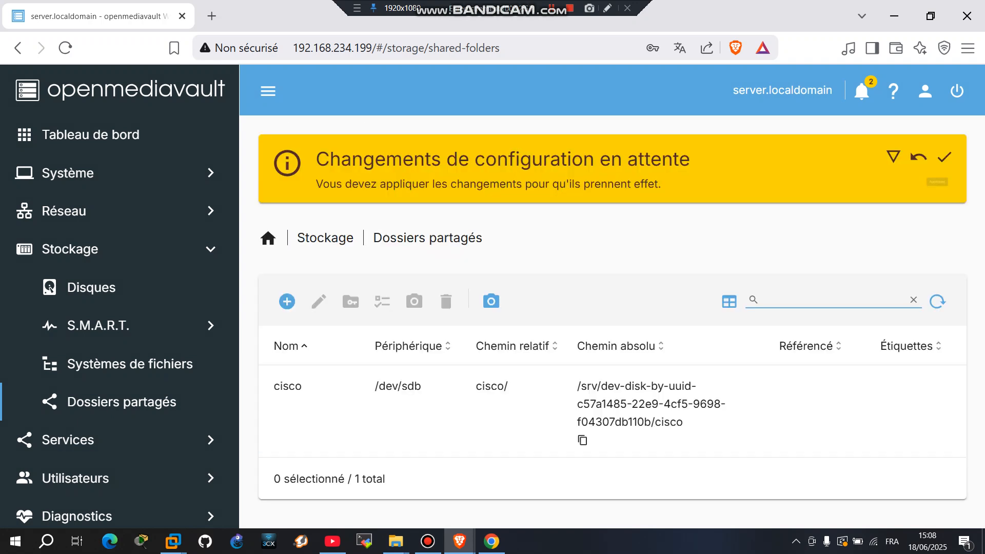
Apply the pending configuration changes.
{"action": "left_click", "coordinate": [944, 157]}
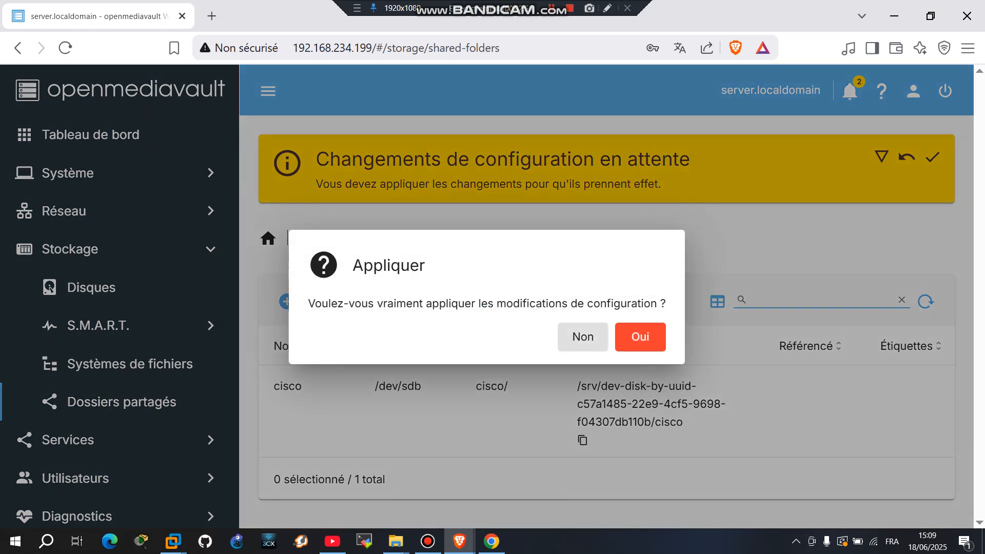
{"action": "left_click", "coordinate": [640, 337]}
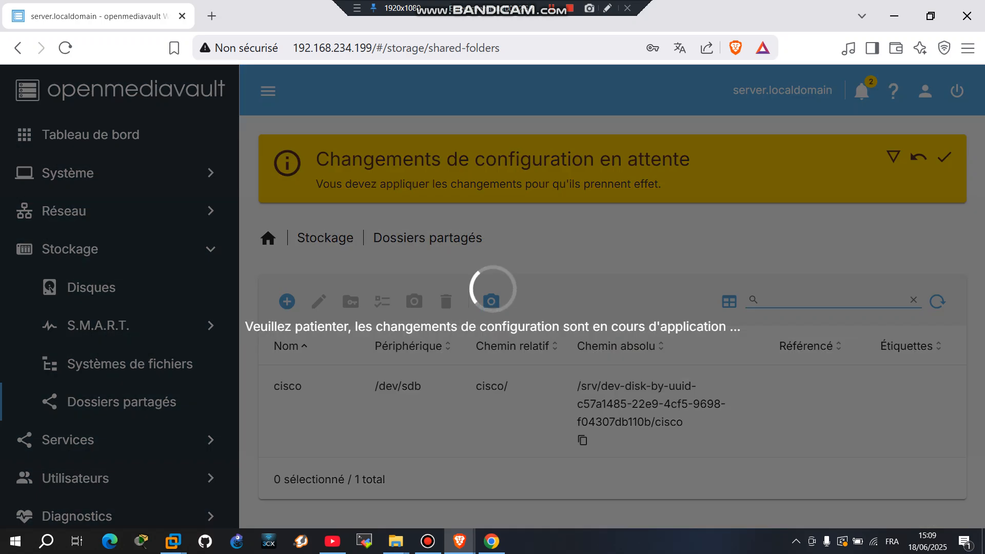
{"action": "left_click", "coordinate": [551, 9]}
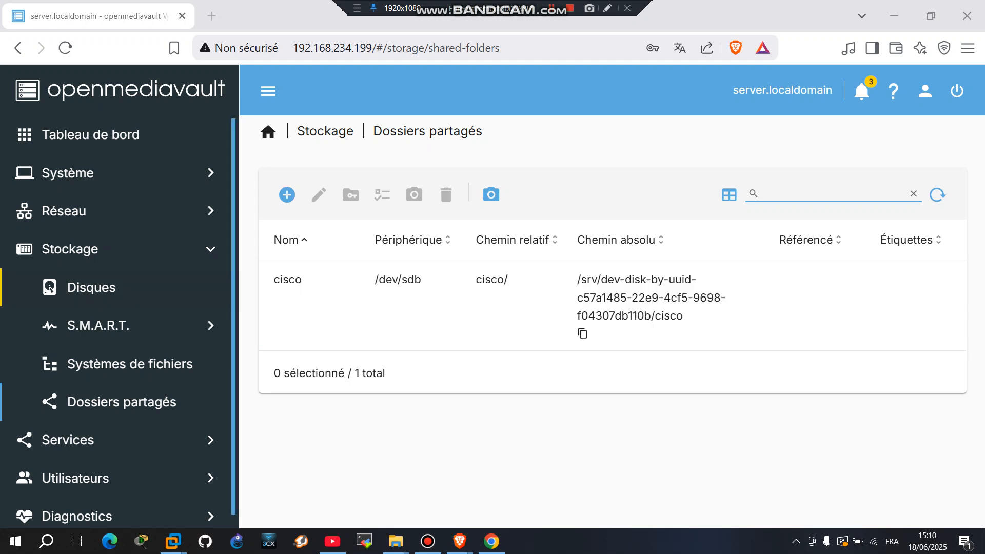
{"action": "scroll", "coordinate": [118, 436], "scroll_direction": "down", "scroll_amount": 1}
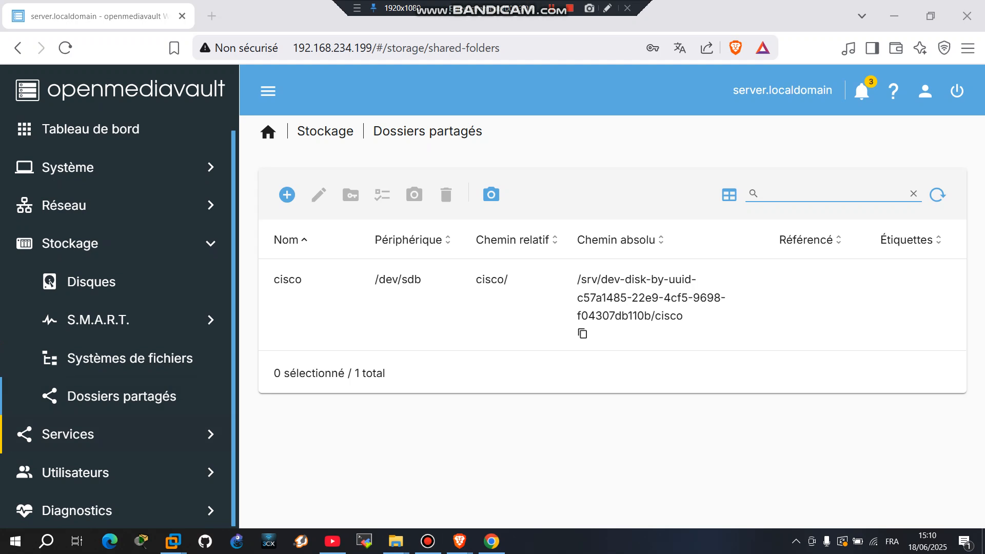
Tick Activé in the SMB/CIFS settings to enable the service.
{"action": "left_click", "coordinate": [68, 434]}
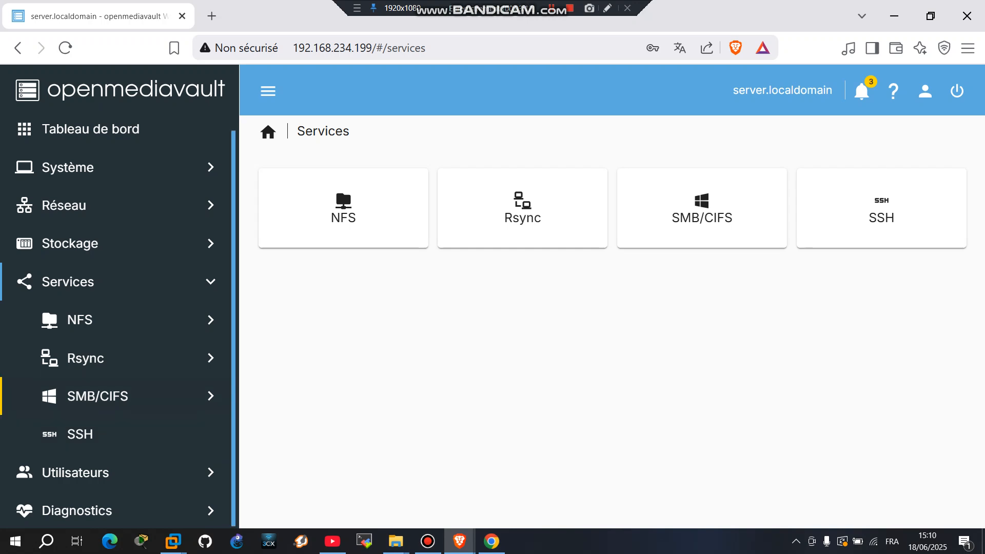
{"action": "left_click", "coordinate": [97, 397]}
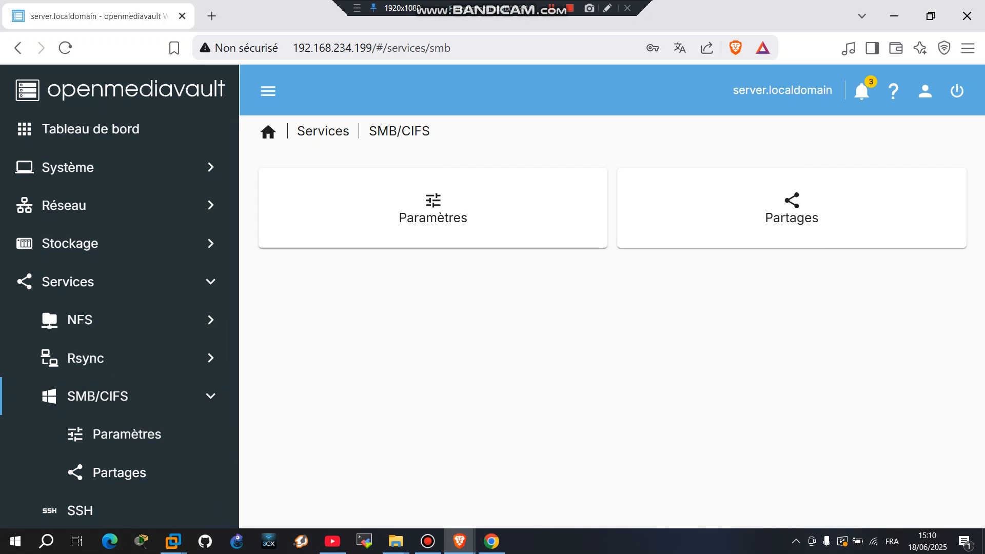
{"action": "left_click", "coordinate": [433, 208]}
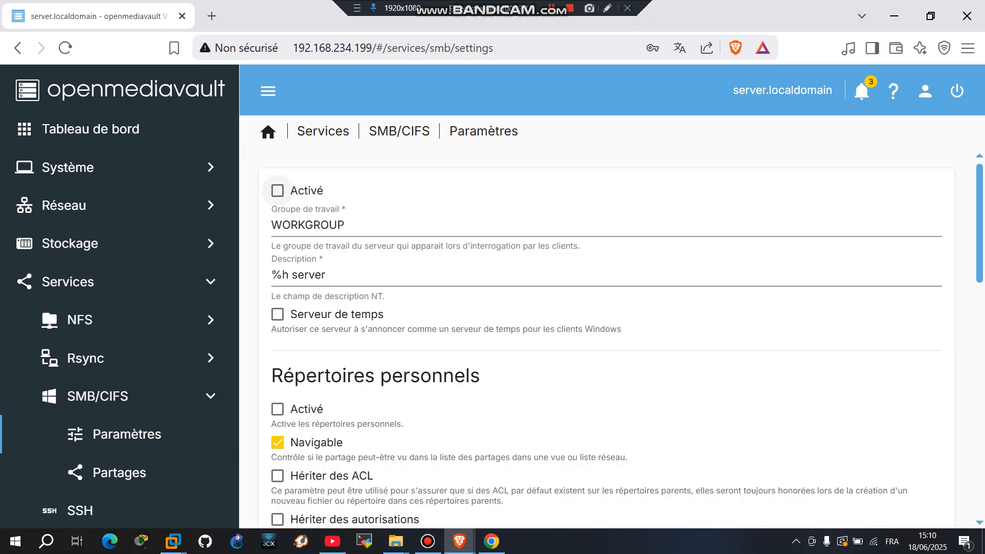
{"action": "left_click", "coordinate": [278, 190]}
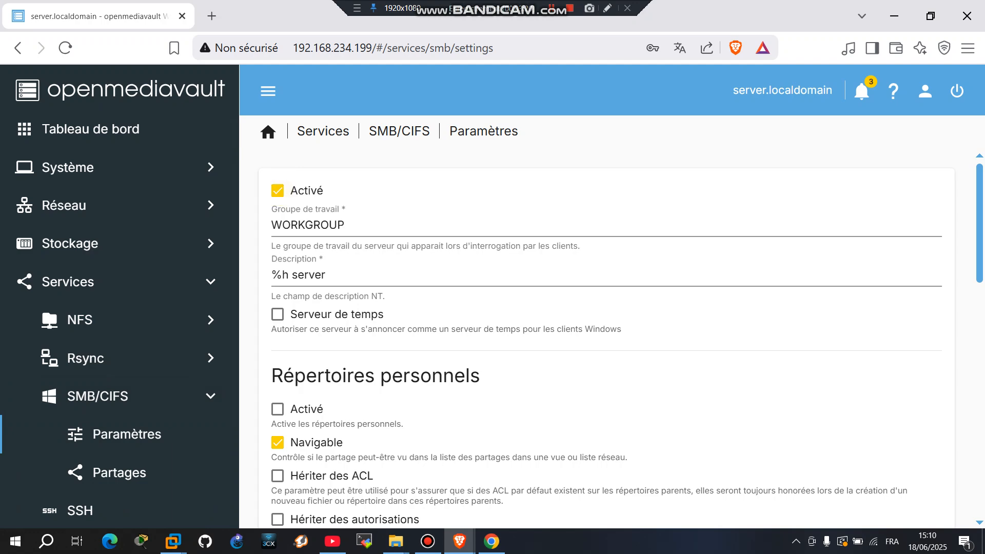
Review the rest of the SMB/CIFS settings and apply the configuration changes.
{"action": "scroll", "coordinate": [605, 339], "scroll_direction": "down", "scroll_amount": 8}
{"action": "scroll", "coordinate": [605, 339], "scroll_direction": "up", "scroll_amount": 4}
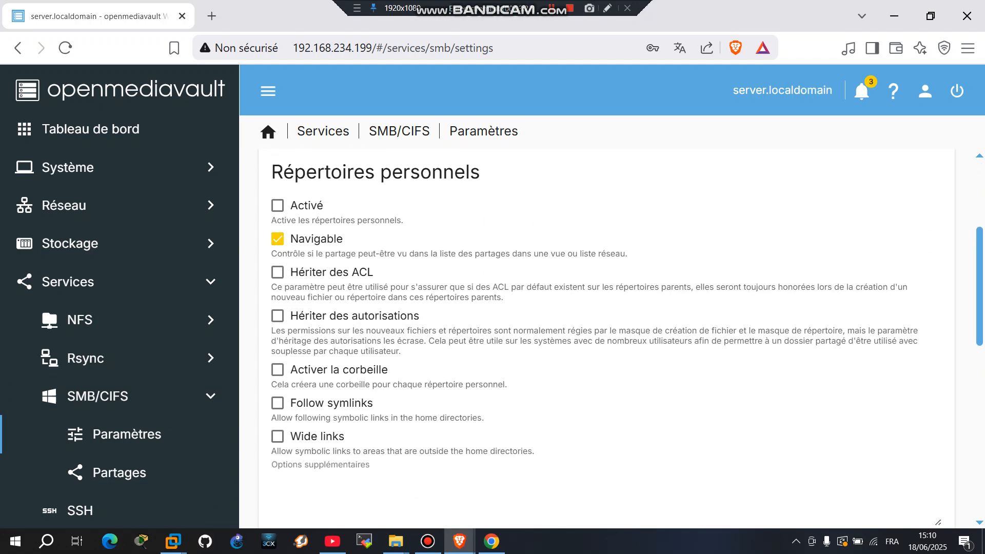
{"action": "scroll", "coordinate": [606, 338], "scroll_direction": "down", "scroll_amount": 1}
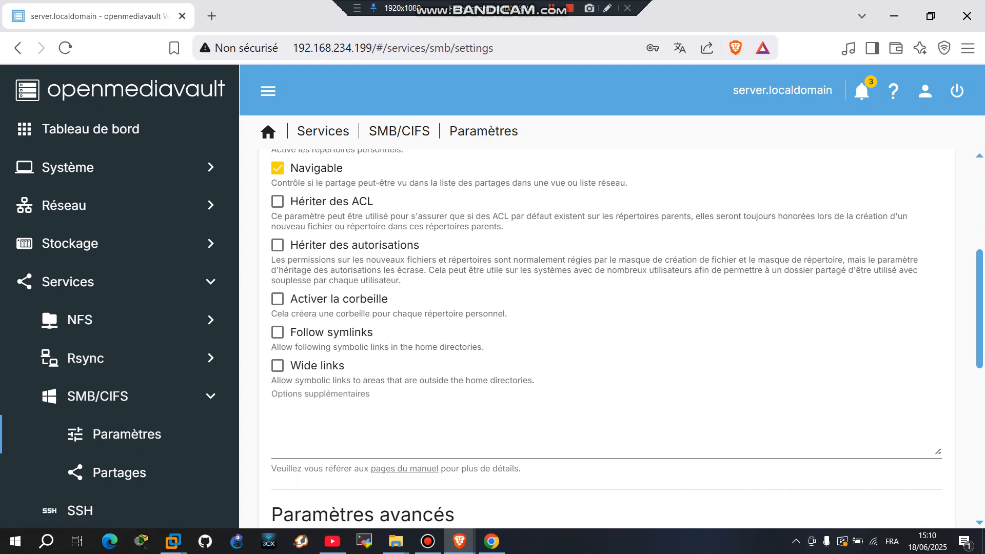
{"action": "scroll", "coordinate": [605, 339], "scroll_direction": "down", "scroll_amount": 1}
{"action": "scroll", "coordinate": [606, 338], "scroll_direction": "up", "scroll_amount": 6}
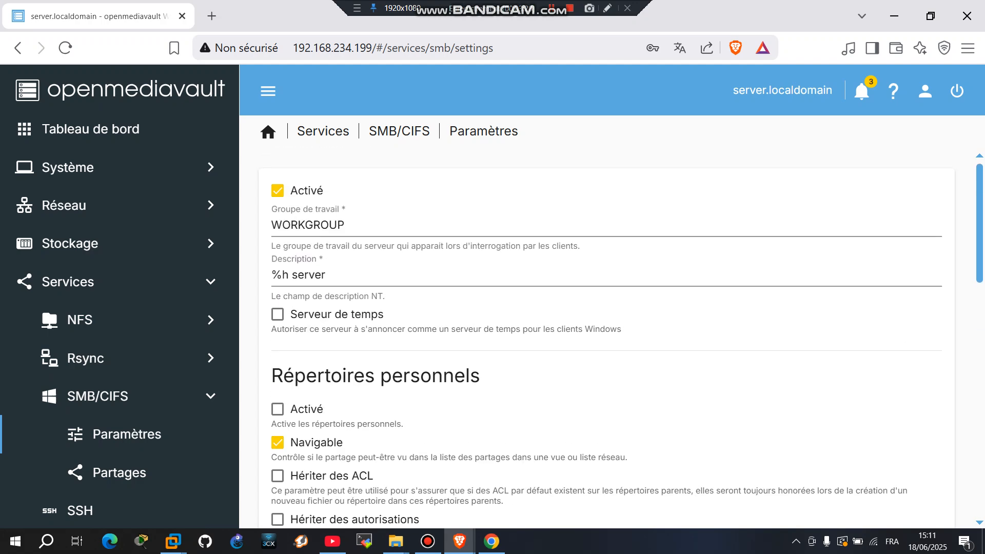
{"action": "scroll", "coordinate": [605, 338], "scroll_direction": "down", "scroll_amount": 12}
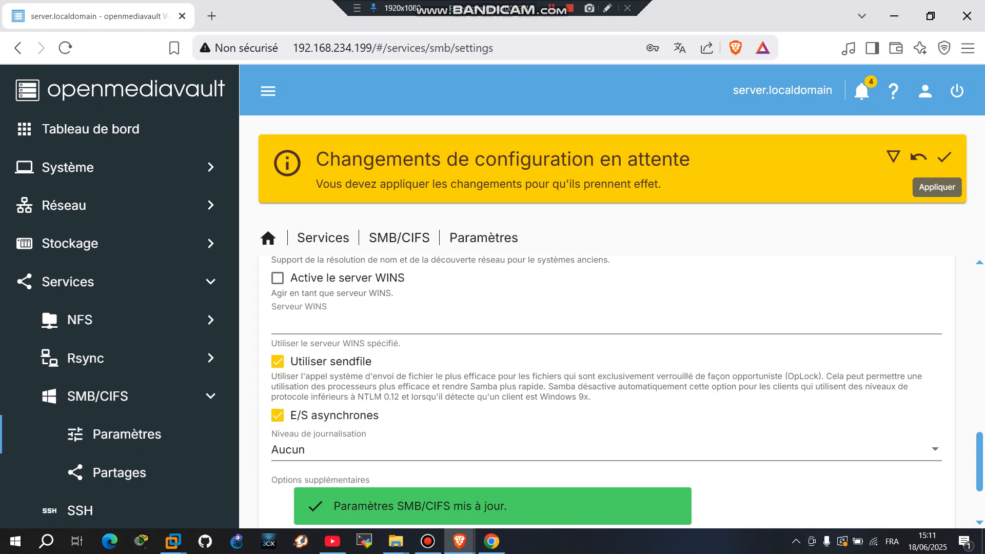
{"action": "left_click", "coordinate": [944, 157]}
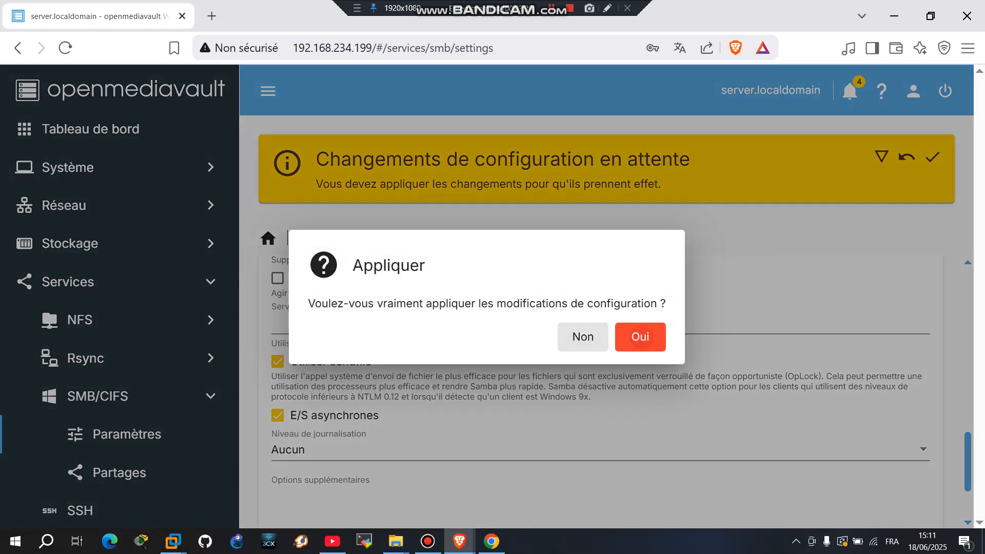
{"action": "left_click", "coordinate": [640, 336]}
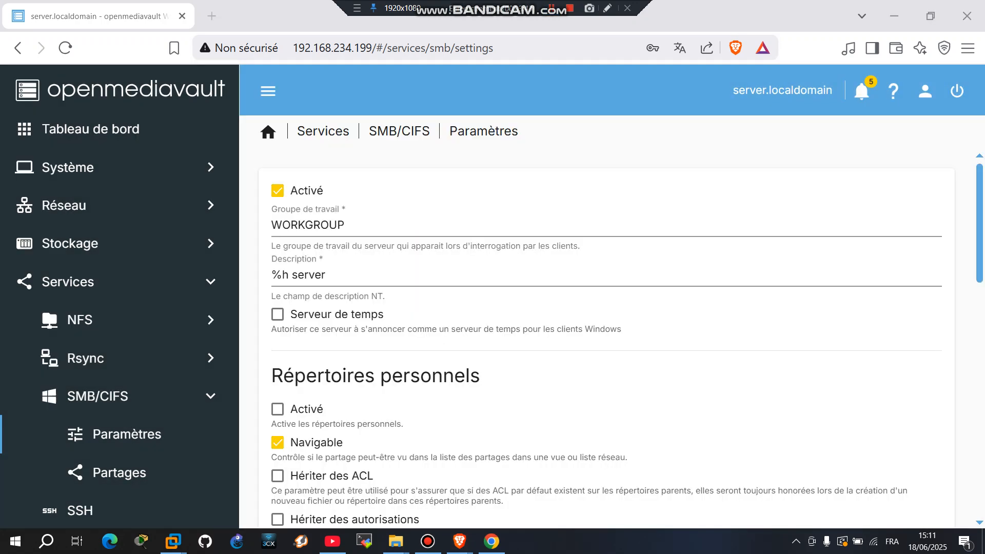
Browse File Explorer's Network view and try opening the SERVER computer.
{"action": "key", "text": "super+e"}
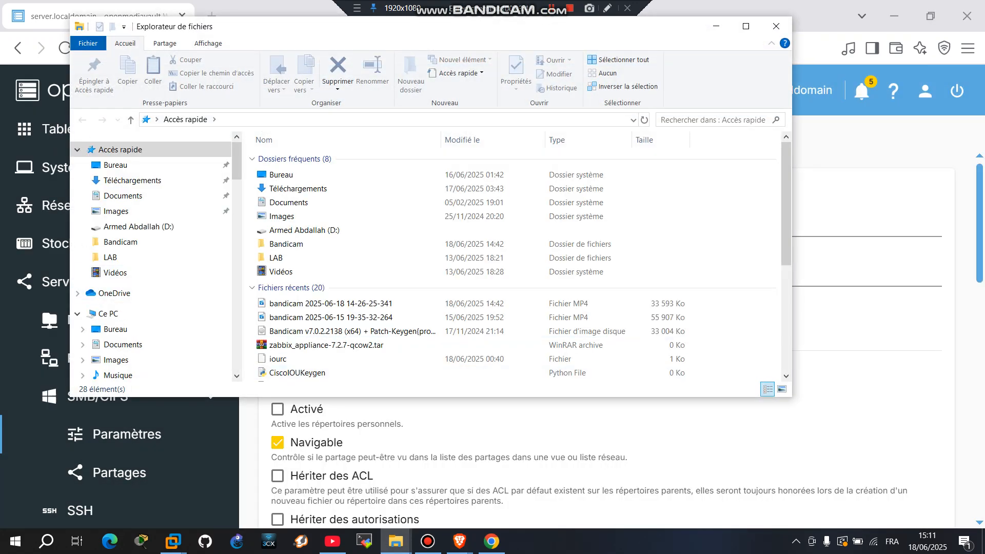
{"action": "scroll", "coordinate": [151, 256], "scroll_direction": "down", "scroll_amount": 15}
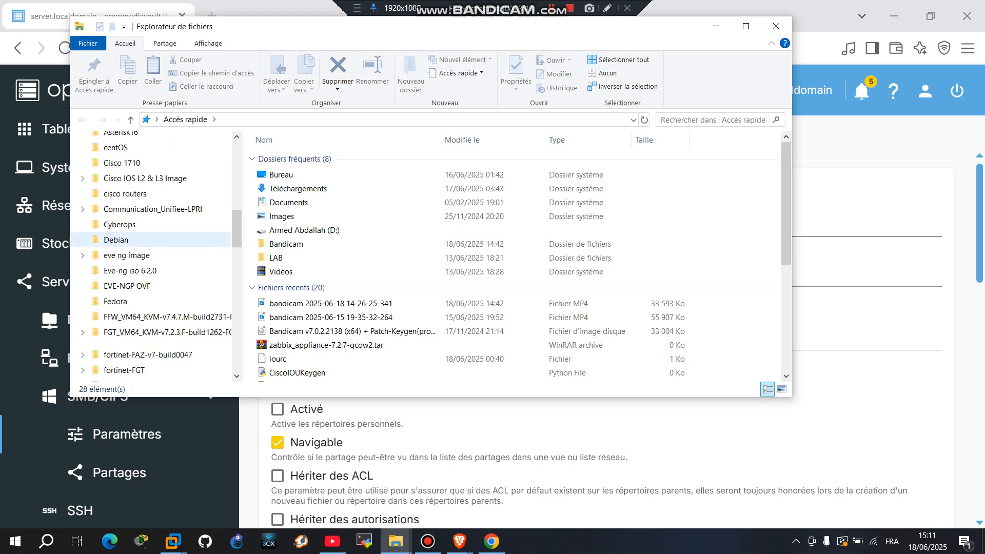
{"action": "scroll", "coordinate": [151, 262], "scroll_direction": "down", "scroll_amount": 5}
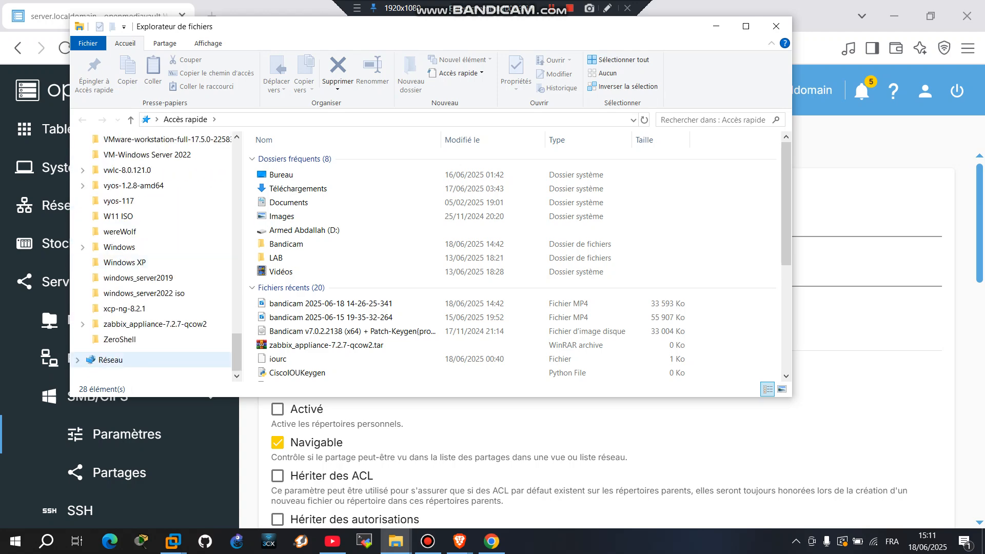
{"action": "left_click", "coordinate": [111, 360]}
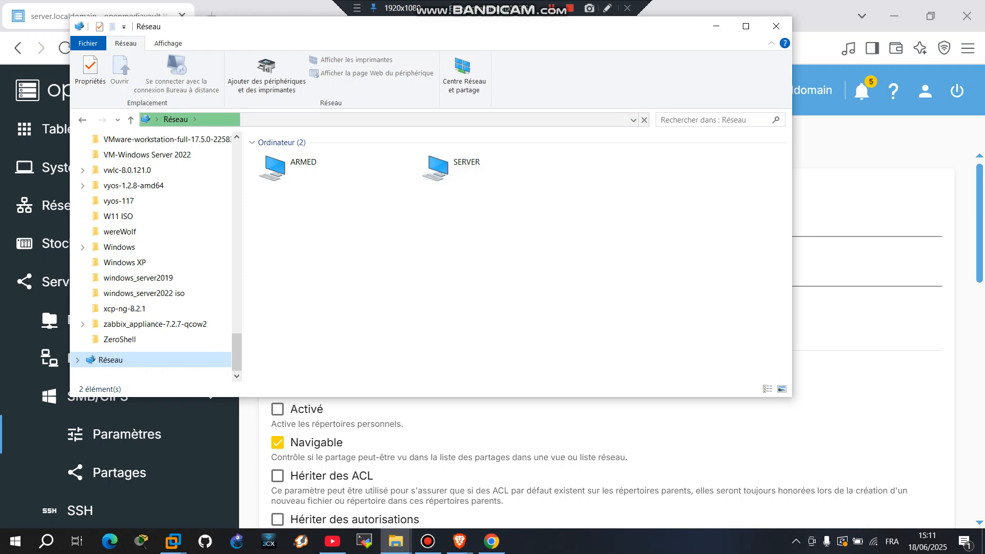
{"action": "left_click_drag", "start_coordinate": [663, 30], "coordinate": [574, 103]}
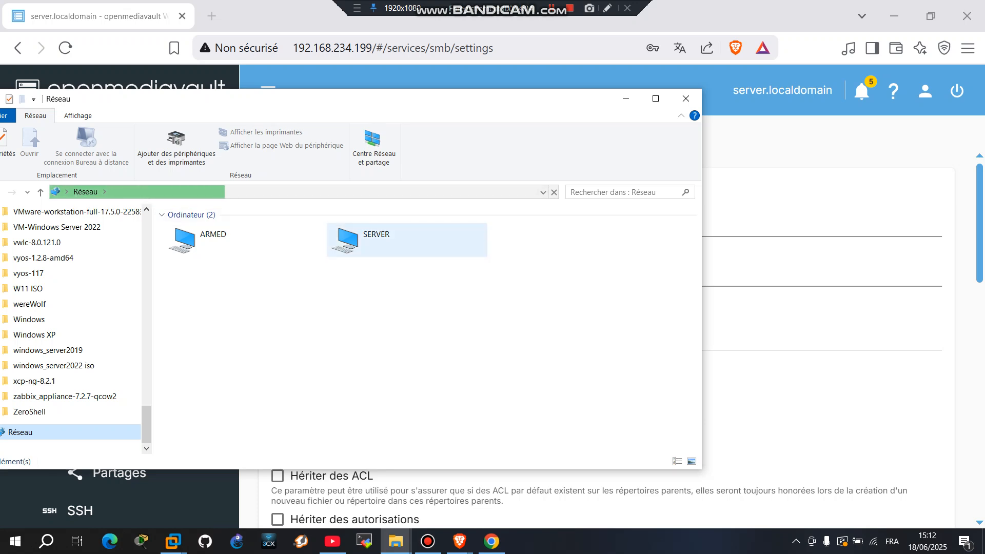
{"action": "double_click", "coordinate": [390, 240]}
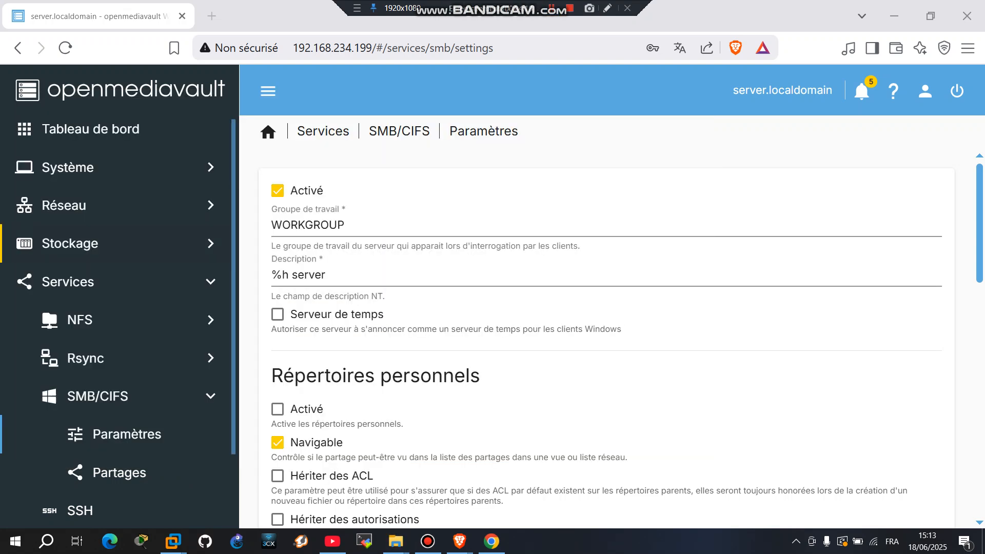
Go to Utilisateurs > Utilisateurs and choose Créer to add a new user.
{"action": "left_click", "coordinate": [68, 281]}
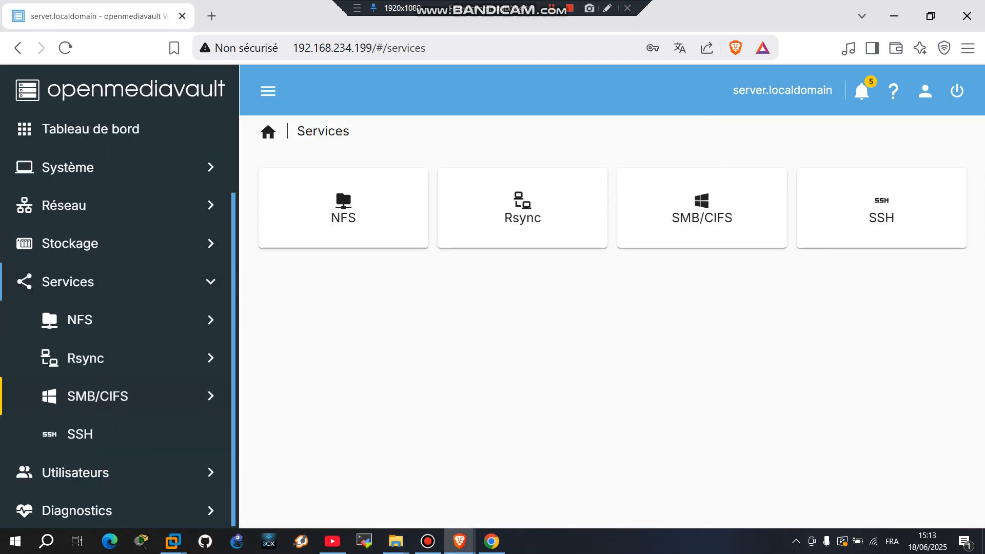
{"action": "left_click", "coordinate": [75, 473]}
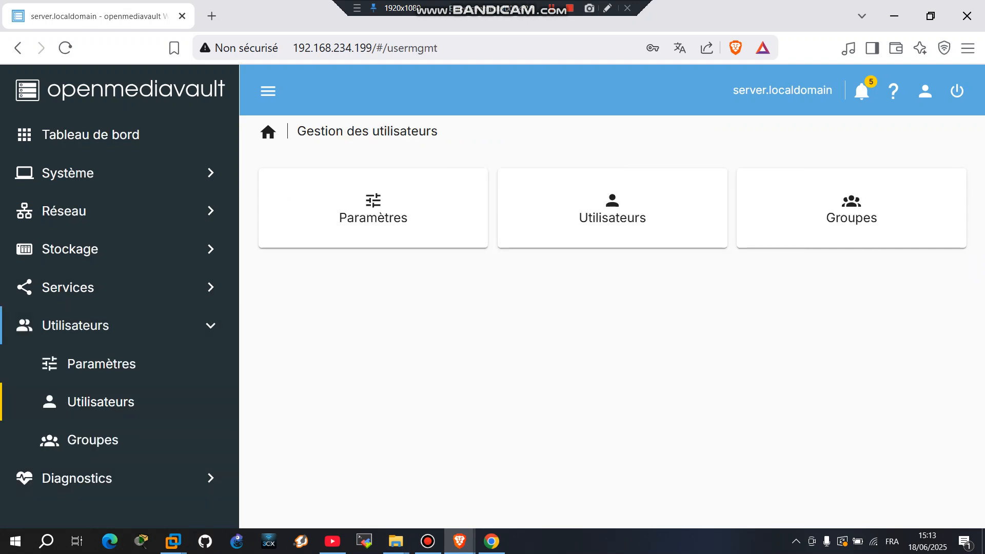
{"action": "left_click", "coordinate": [101, 401]}
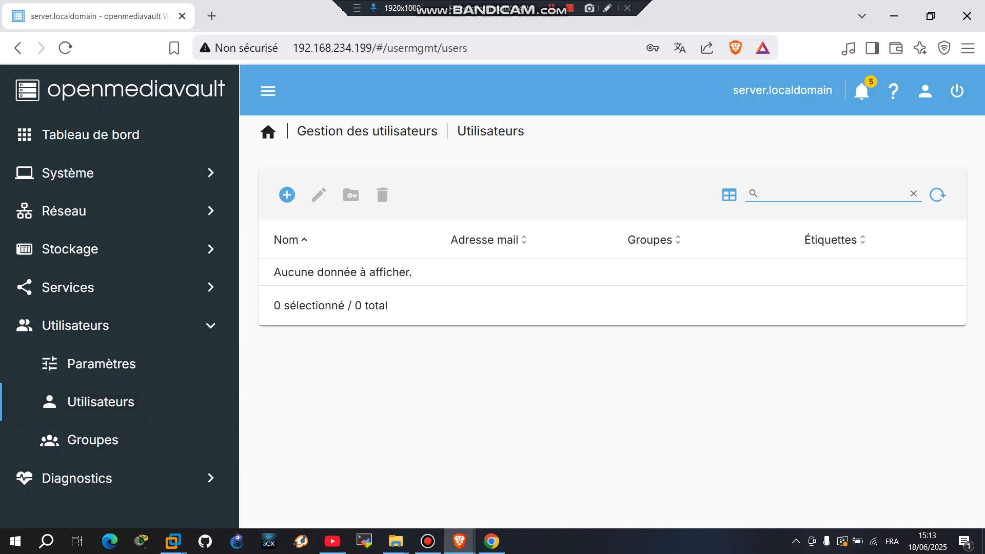
{"action": "left_click", "coordinate": [286, 195]}
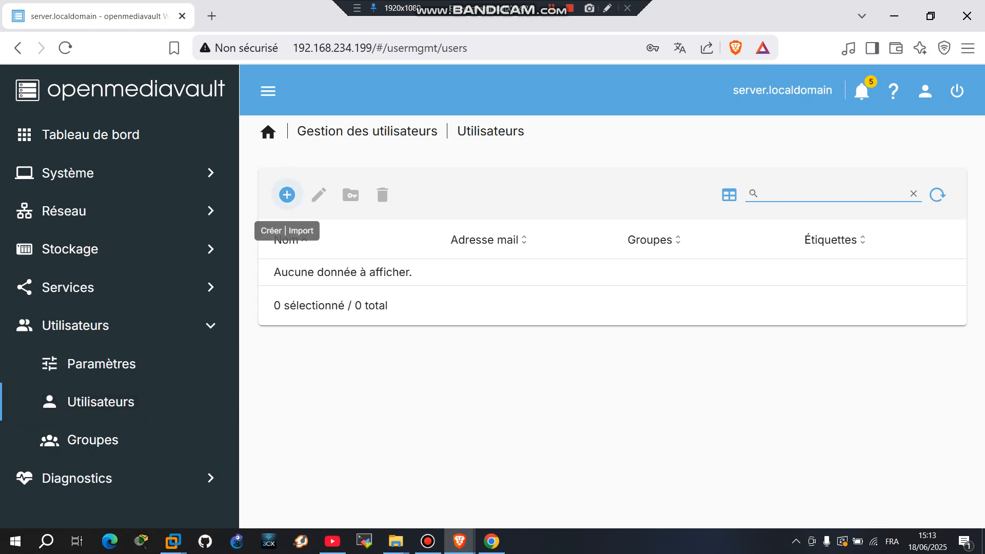
{"action": "left_click", "coordinate": [318, 235]}
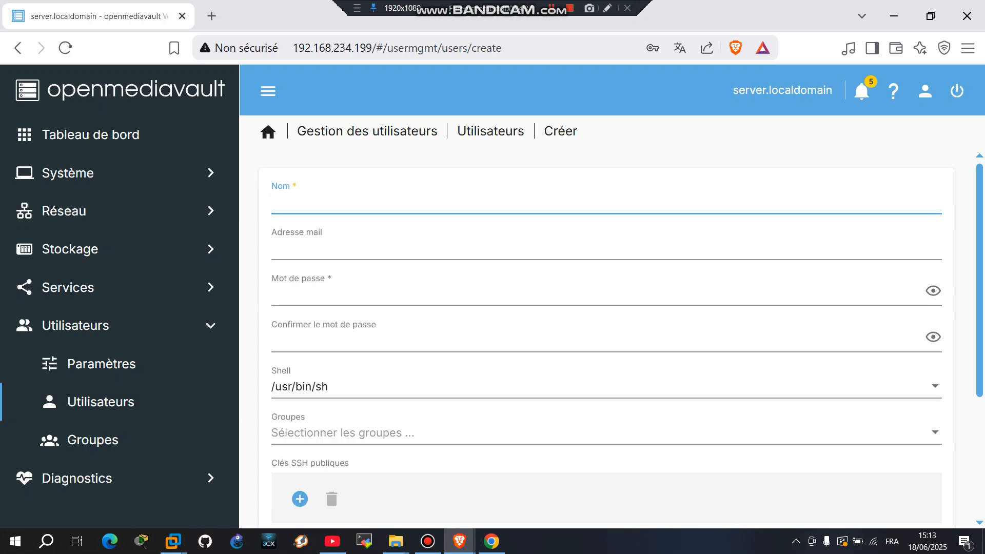
Enter user name 'armed', the user's e-mail address and a password.
{"action": "type", "text": "armed"}
{"action": "key", "text": "Tab"}
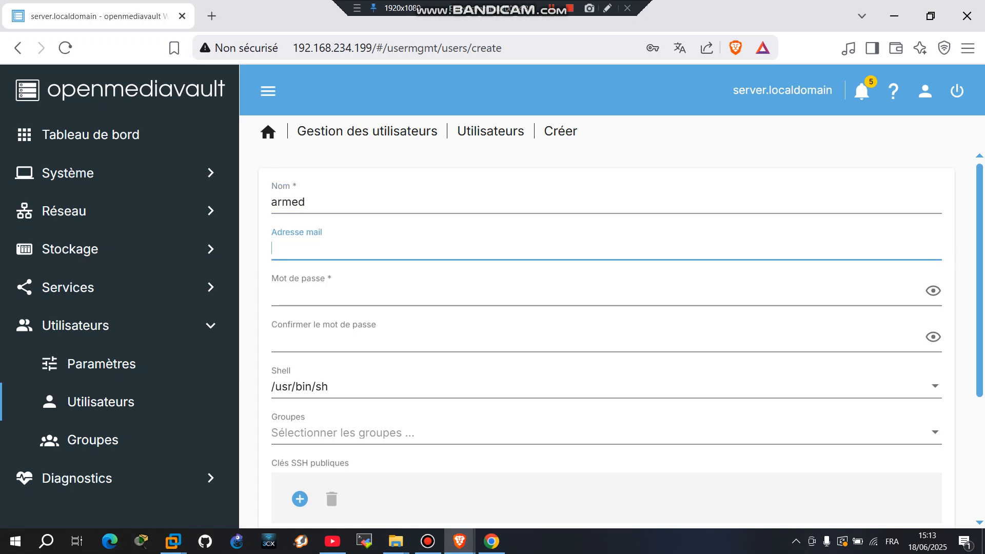
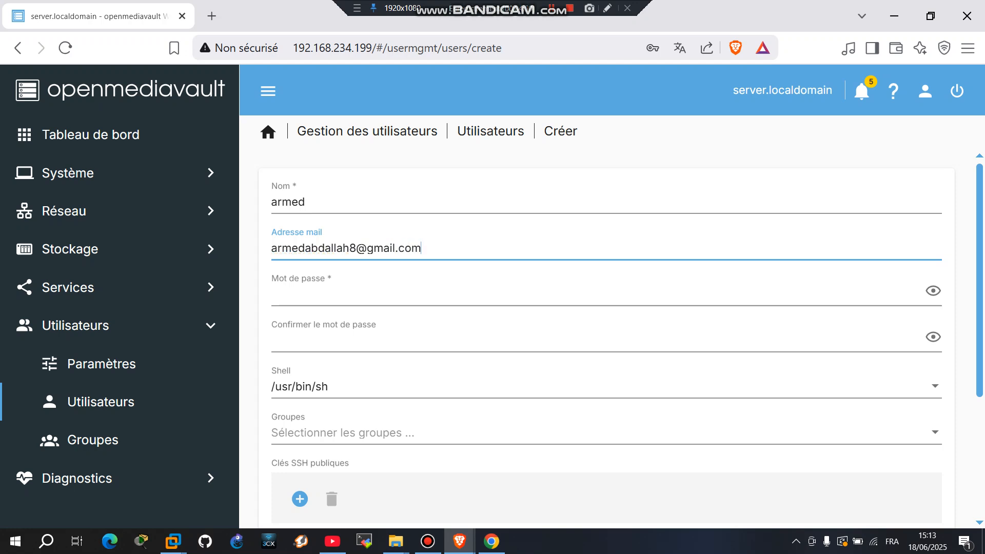
{"action": "key", "text": "Tab"}
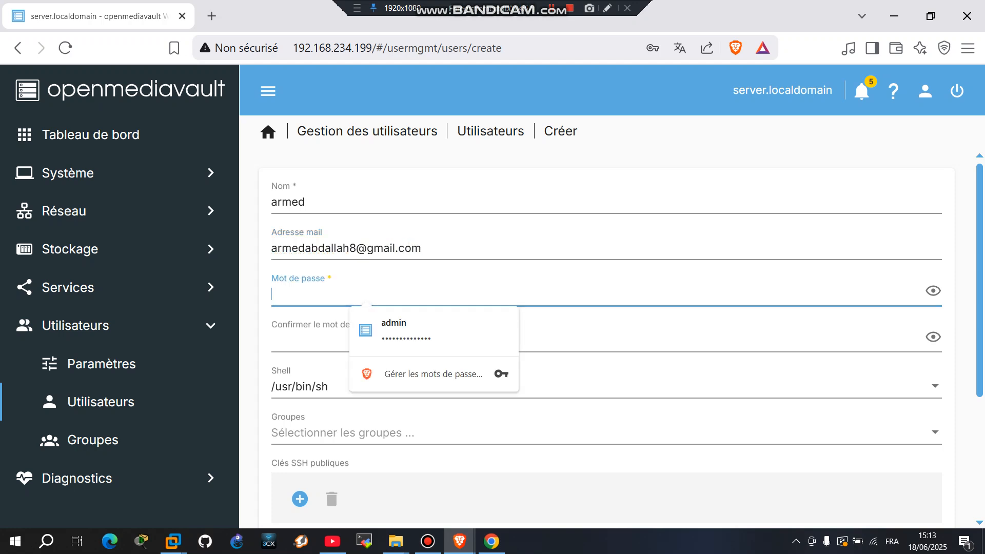
{"action": "type", "text": "••••••"}
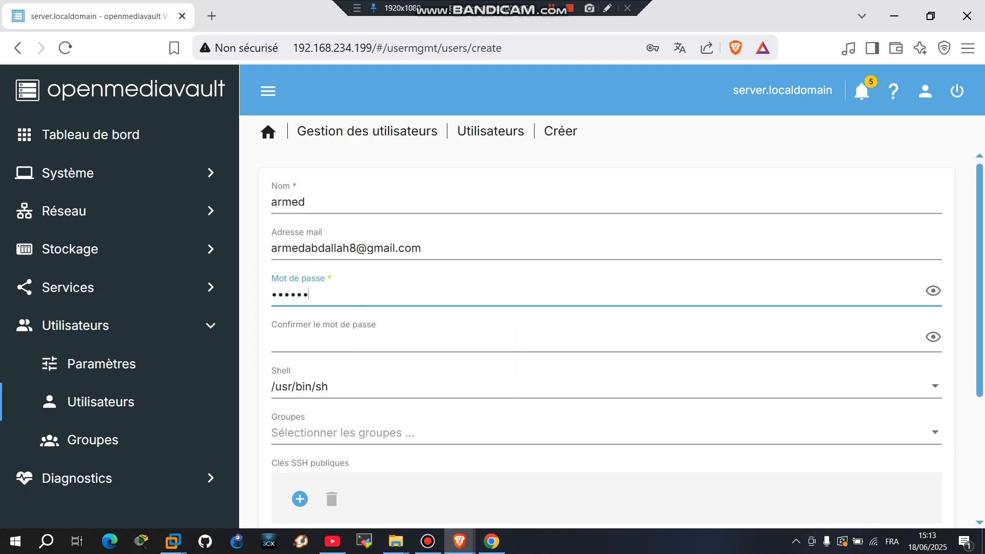
Enter the matching password confirmation and save the new user.
{"action": "left_click", "coordinate": [933, 291]}
{"action": "left_click", "coordinate": [933, 291]}
{"action": "left_click", "coordinate": [328, 340]}
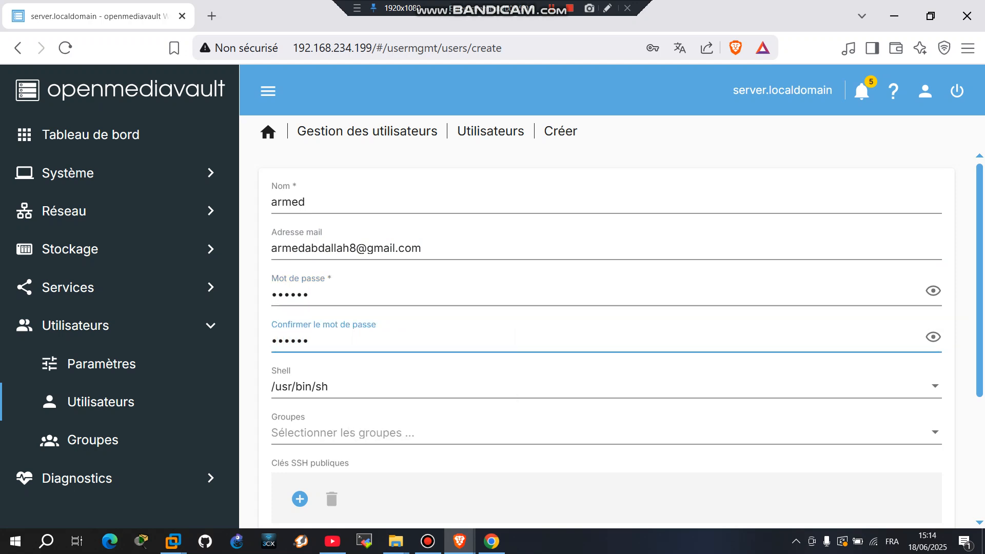
{"action": "left_click", "coordinate": [933, 337]}
{"action": "scroll", "coordinate": [605, 333], "scroll_direction": "down", "scroll_amount": 3}
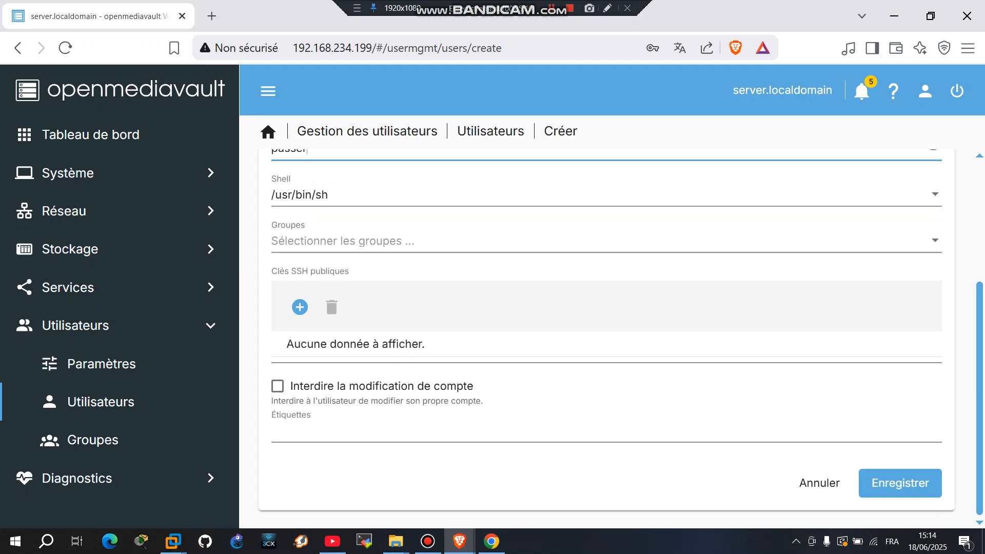
{"action": "left_click", "coordinate": [900, 483]}
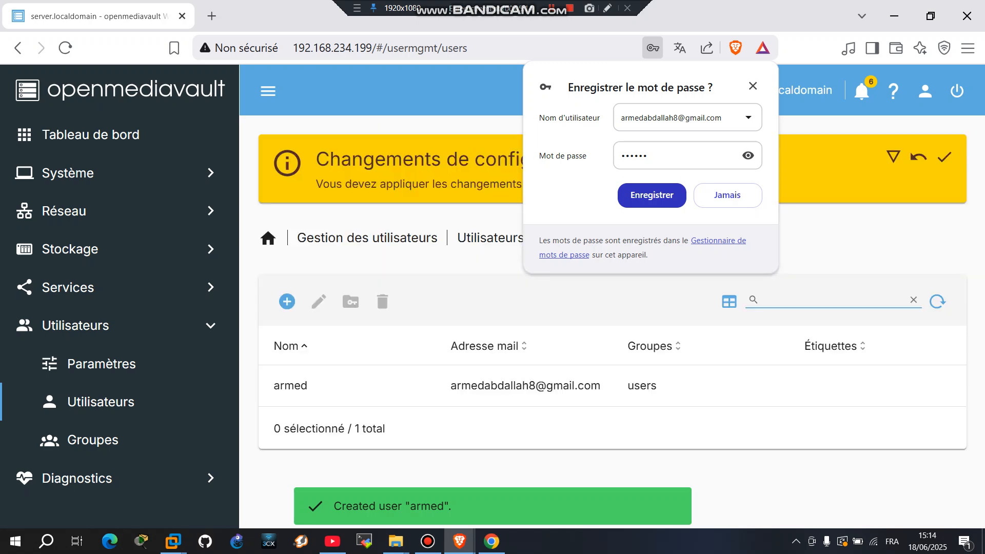
Accept the browser's save-password prompt and apply the pending configuration changes.
{"action": "left_click", "coordinate": [652, 195]}
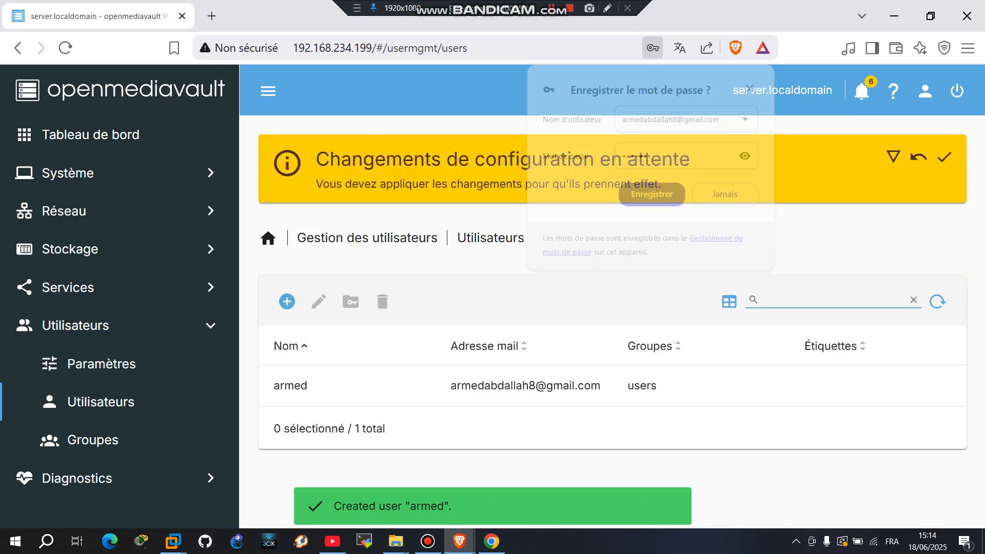
{"action": "left_click", "coordinate": [944, 157]}
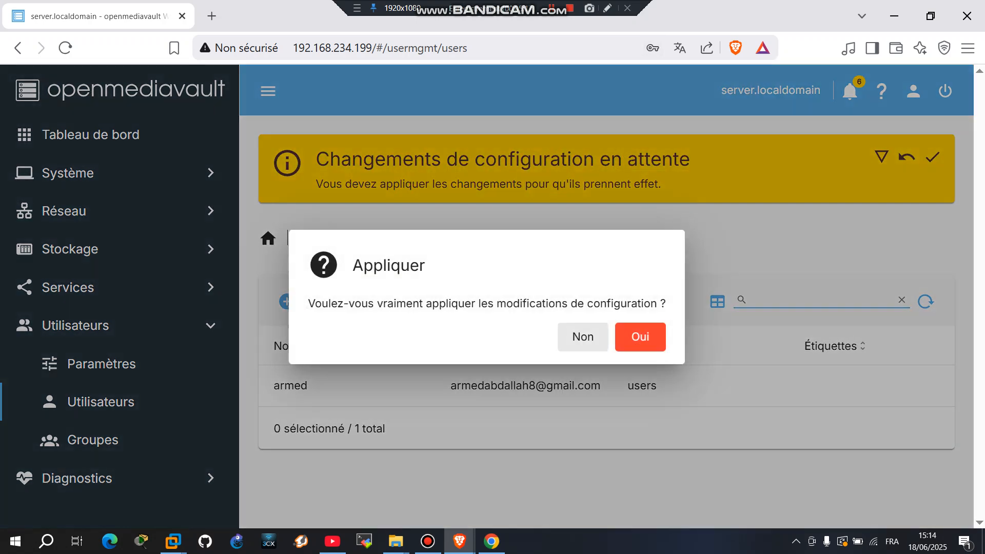
{"action": "left_click", "coordinate": [640, 337]}
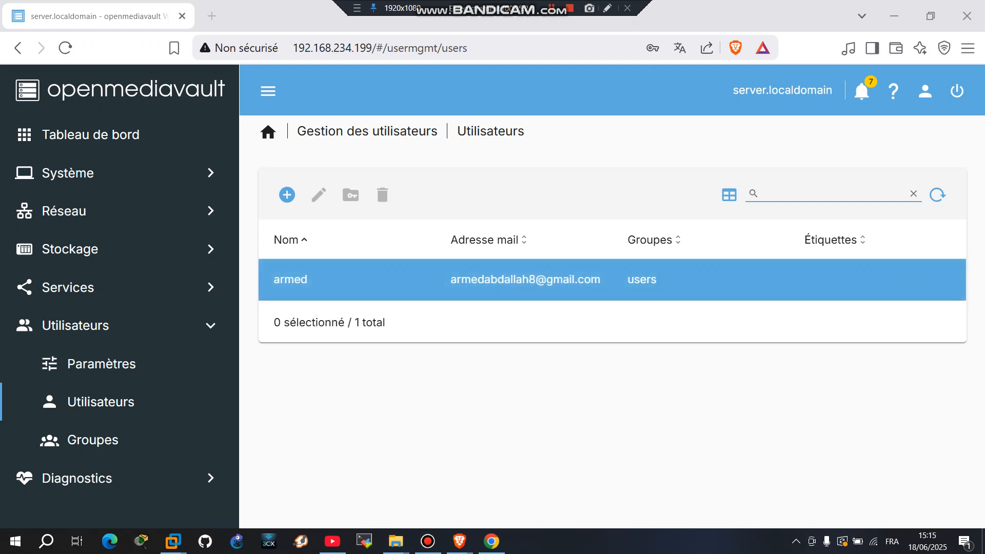
Grant user armed Read/Write on the cisco folder, save, and apply the changes.
{"action": "left_click", "coordinate": [612, 279]}
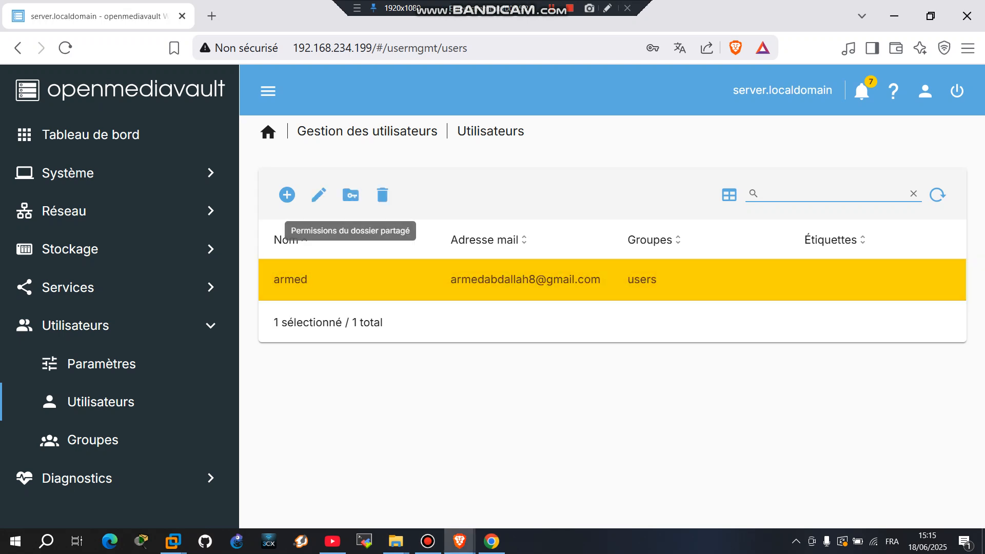
{"action": "left_click", "coordinate": [350, 195]}
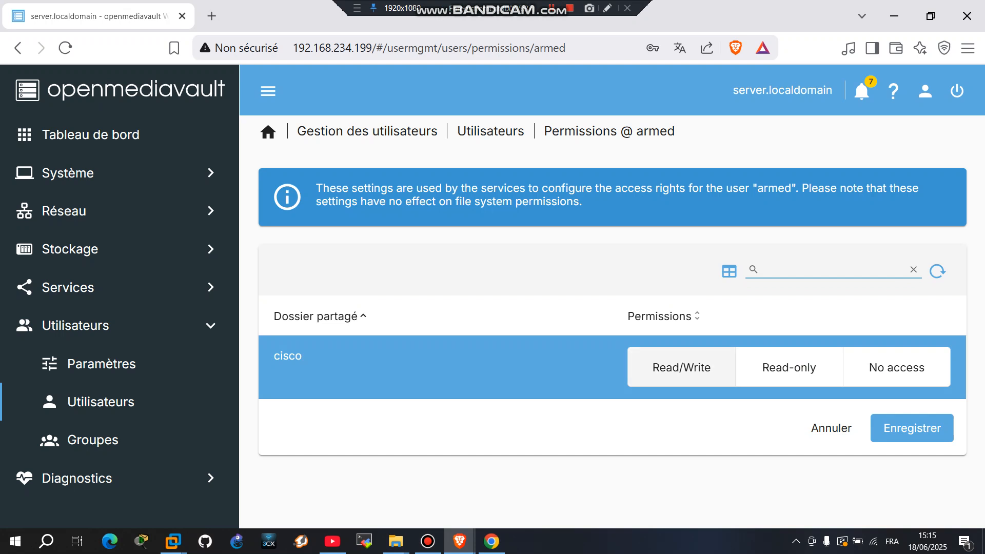
{"action": "left_click", "coordinate": [668, 368]}
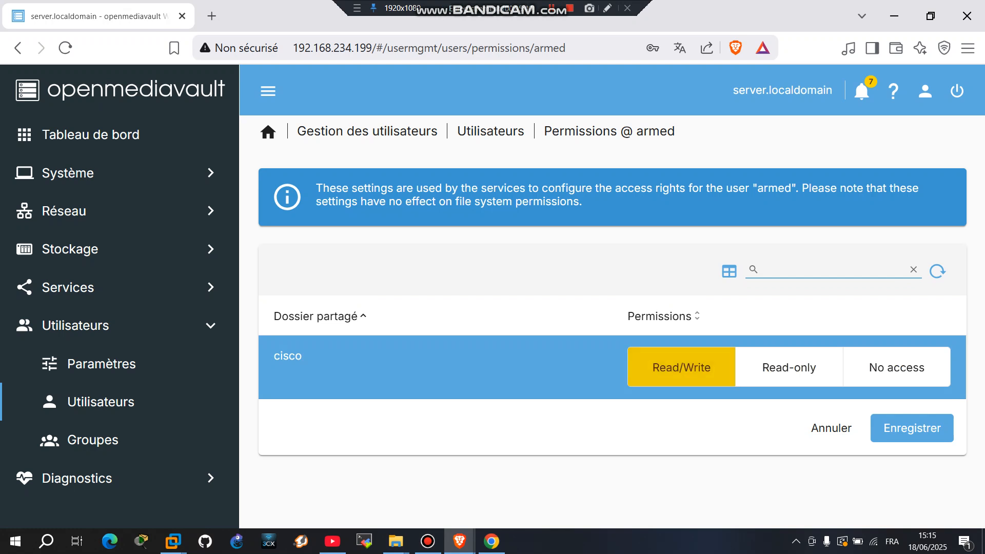
{"action": "left_click", "coordinate": [911, 428]}
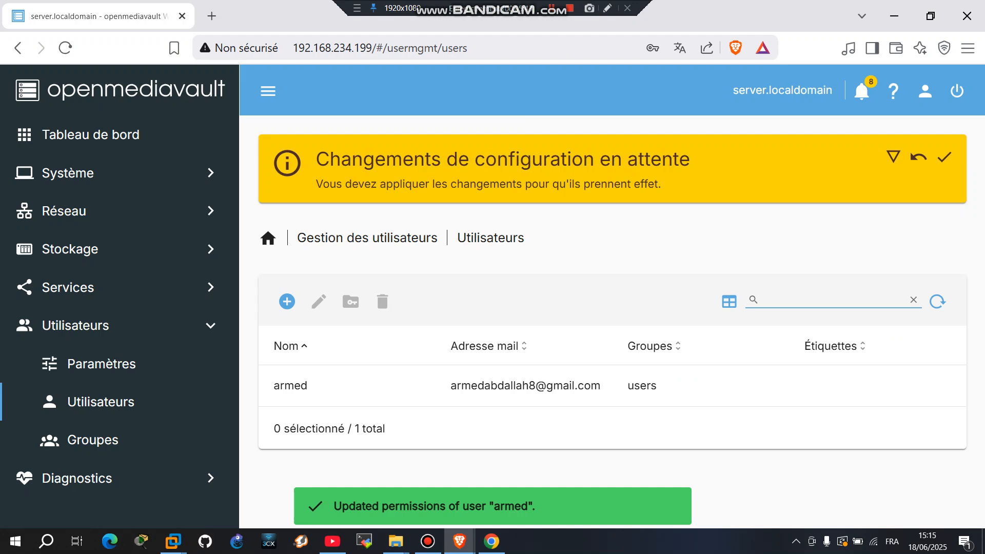
{"action": "left_click", "coordinate": [944, 156]}
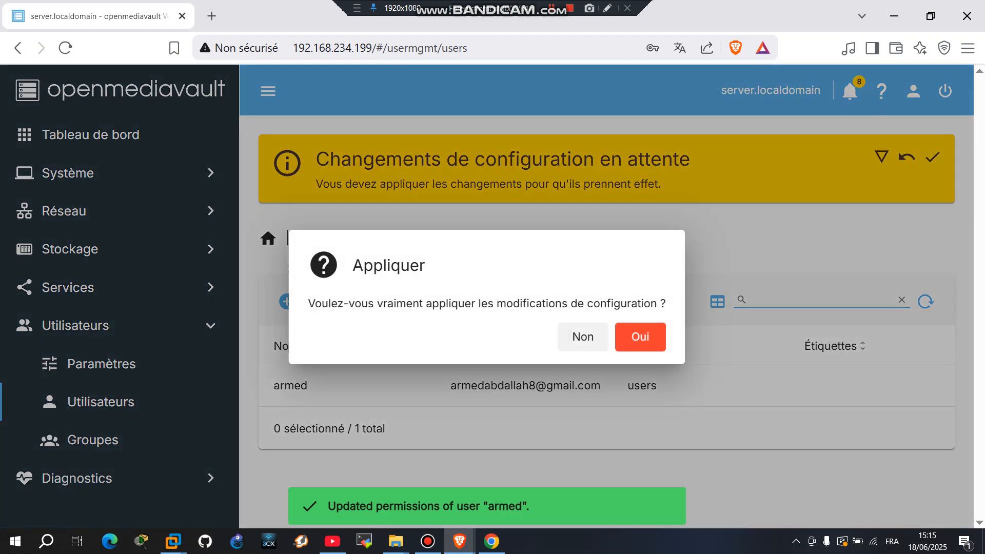
{"action": "left_click", "coordinate": [639, 337]}
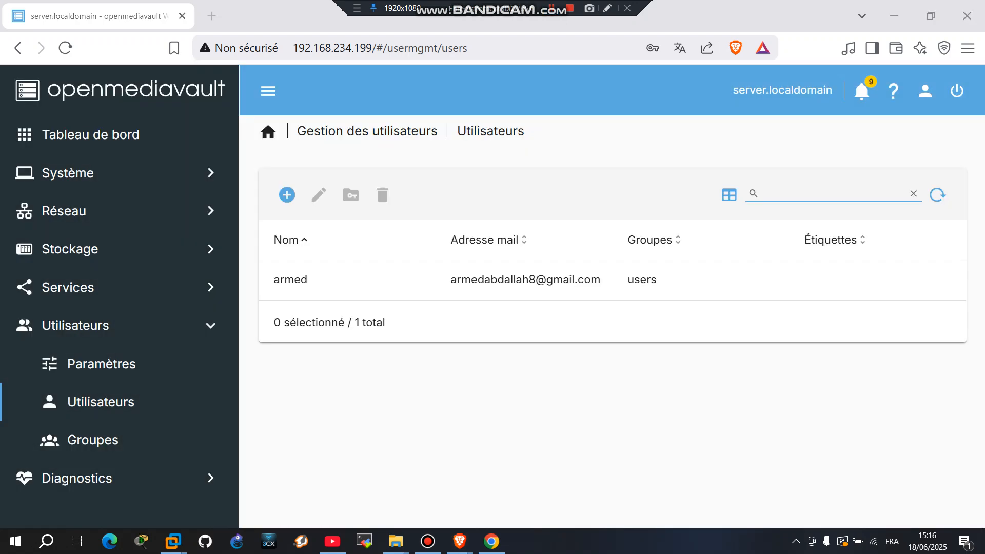
Sign in to SERVER as user armed with its password, find it has no shares, and return to openmediavault.
{"action": "mouse_move", "coordinate": [396, 541]}
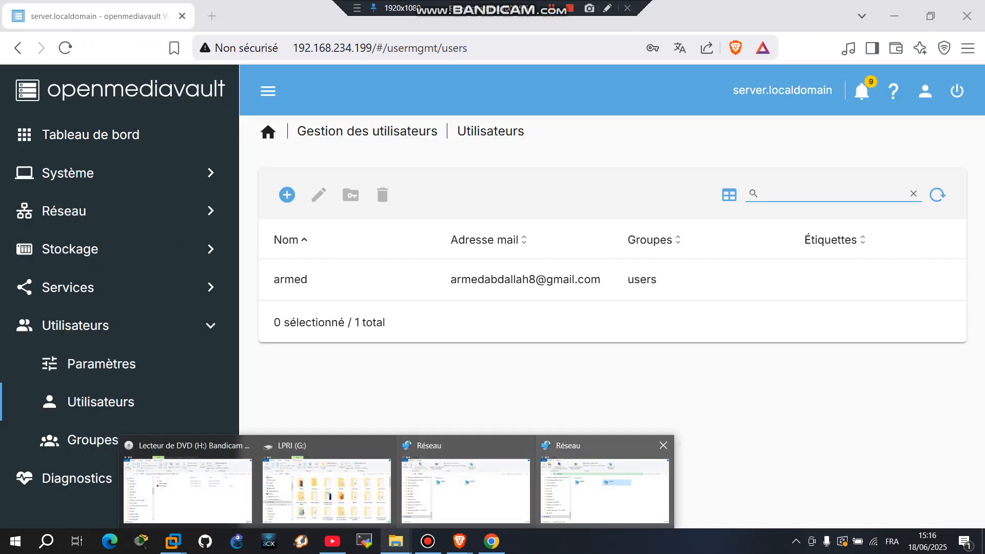
{"action": "left_click", "coordinate": [593, 475]}
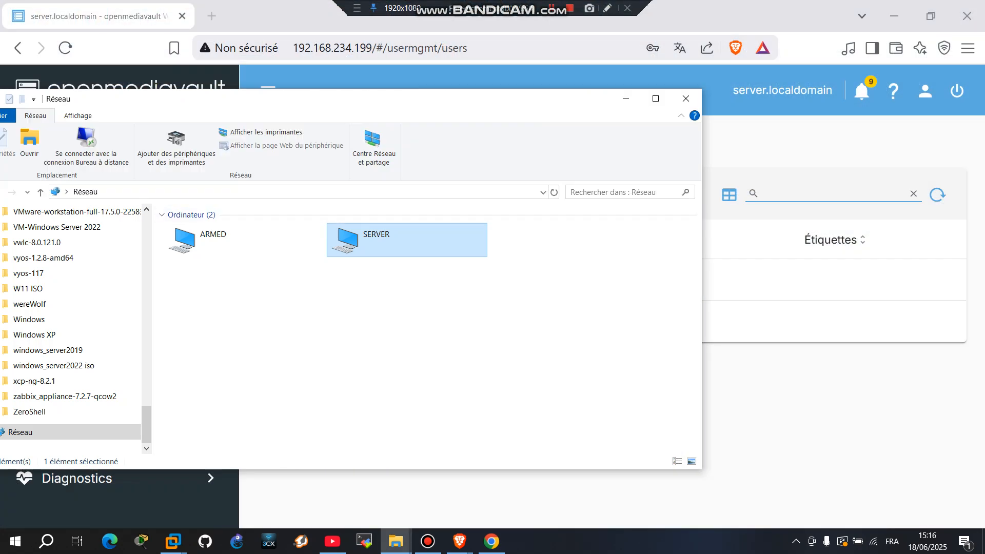
{"action": "double_click", "coordinate": [376, 240]}
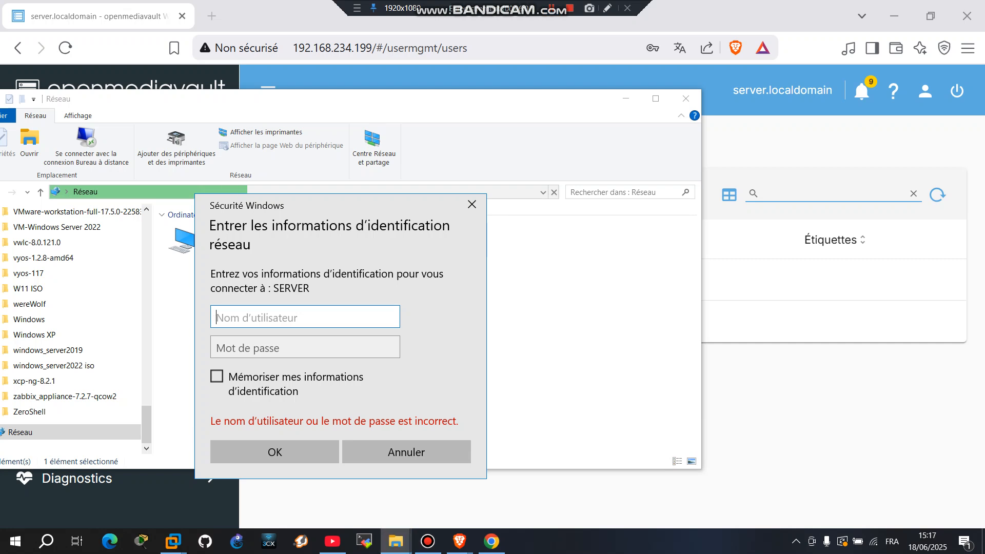
{"action": "type", "text": "armed"}
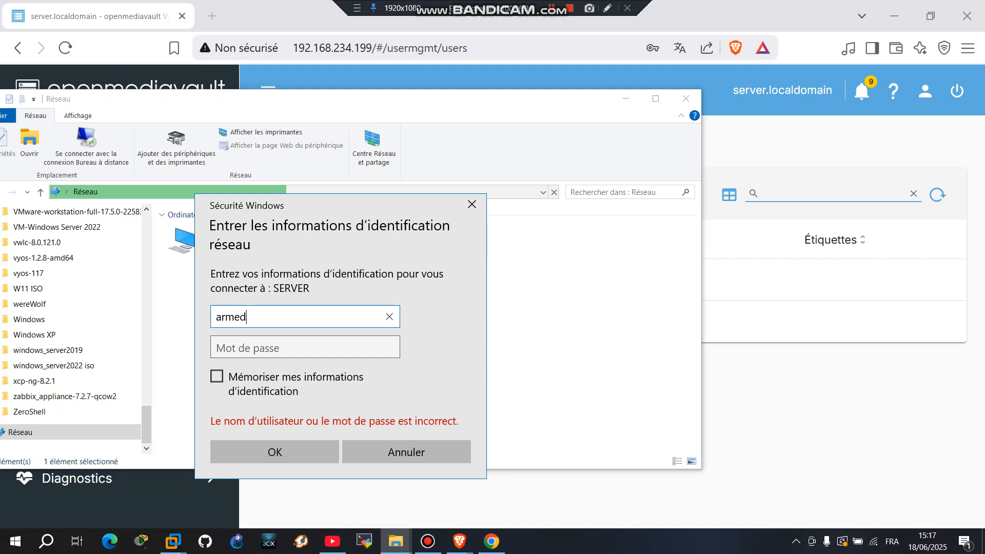
{"action": "key", "text": "Tab"}
{"action": "type", "text": "******"}
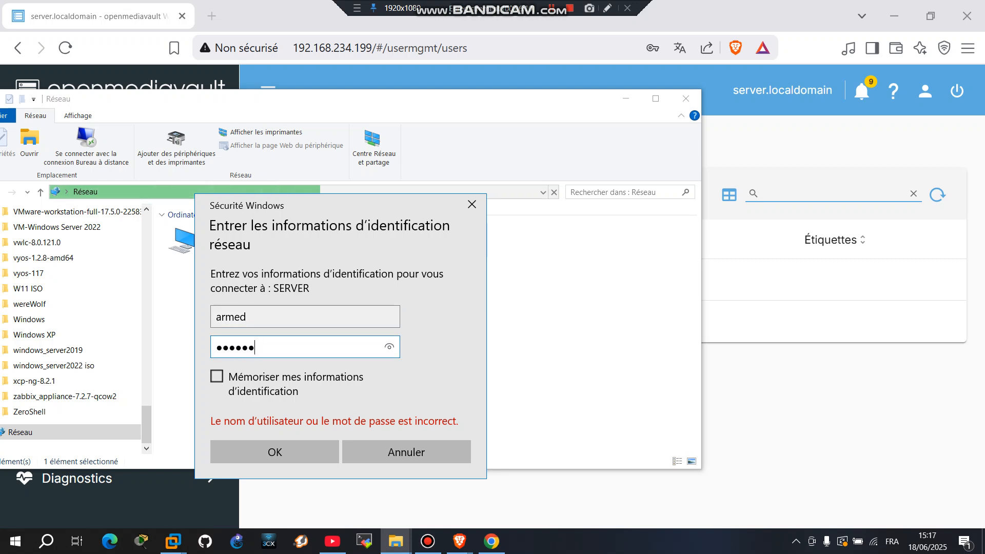
{"action": "key", "text": "Return"}
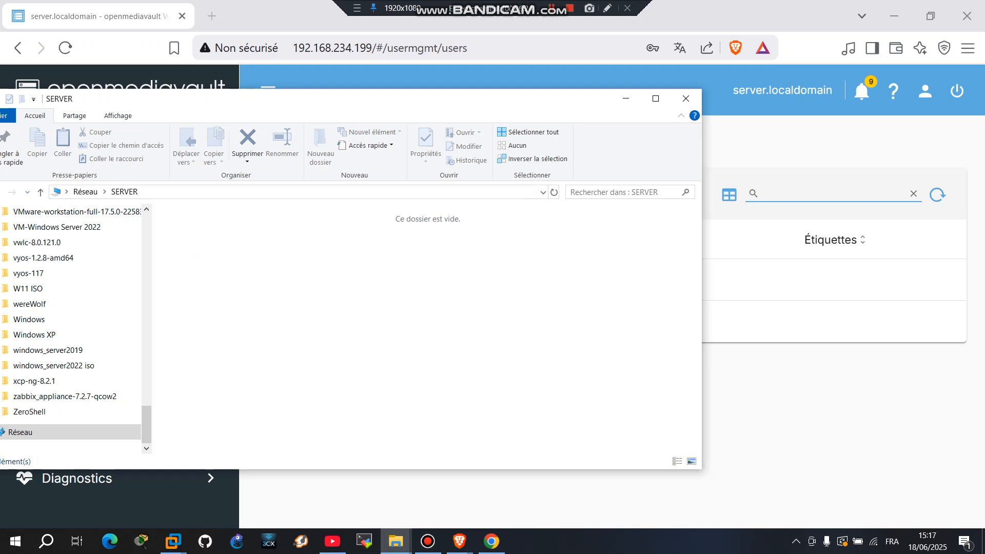
{"action": "key", "text": "alt+Tab"}
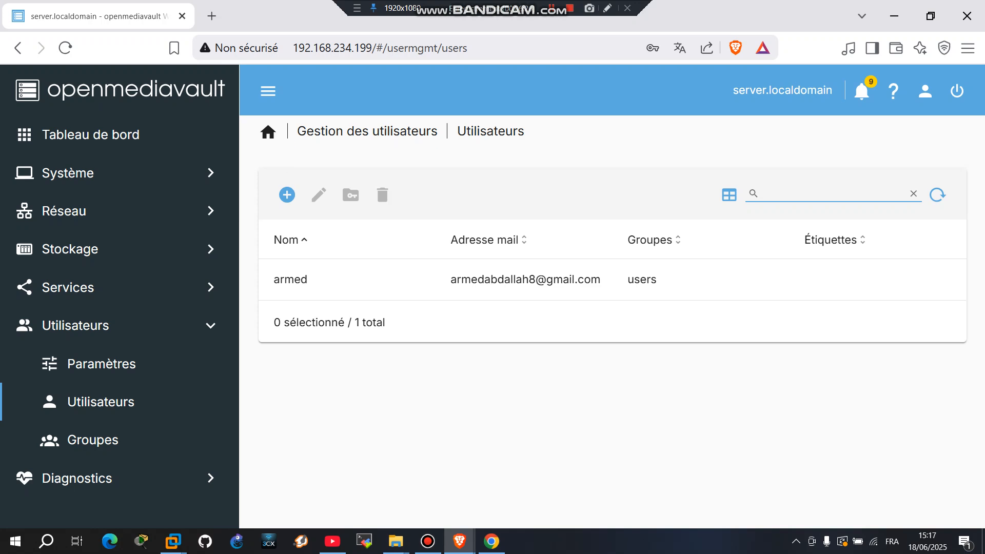
Add an SMB/CIFS share of the cisco folder with Public set to Invités seulement.
{"action": "key", "text": "alt+Tab"}
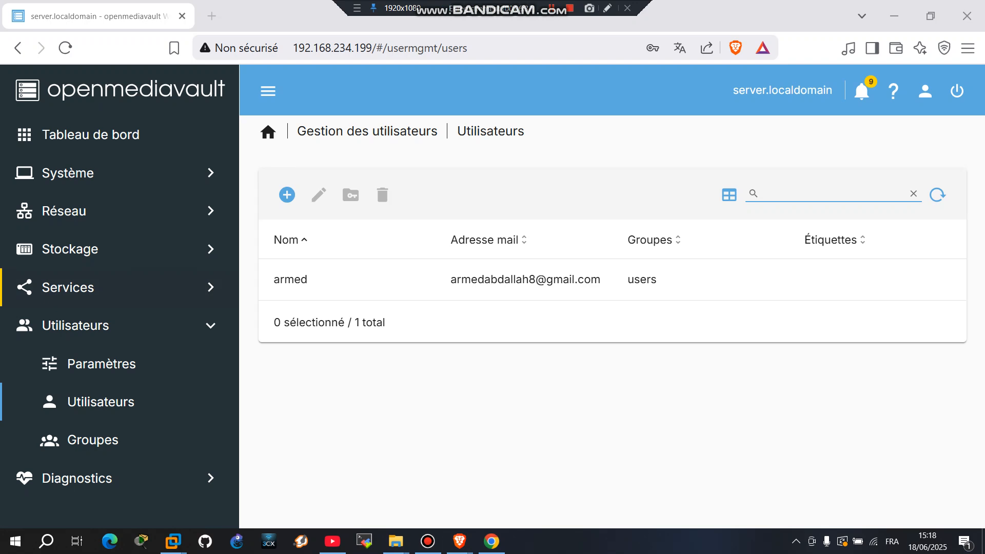
{"action": "left_click", "coordinate": [68, 288]}
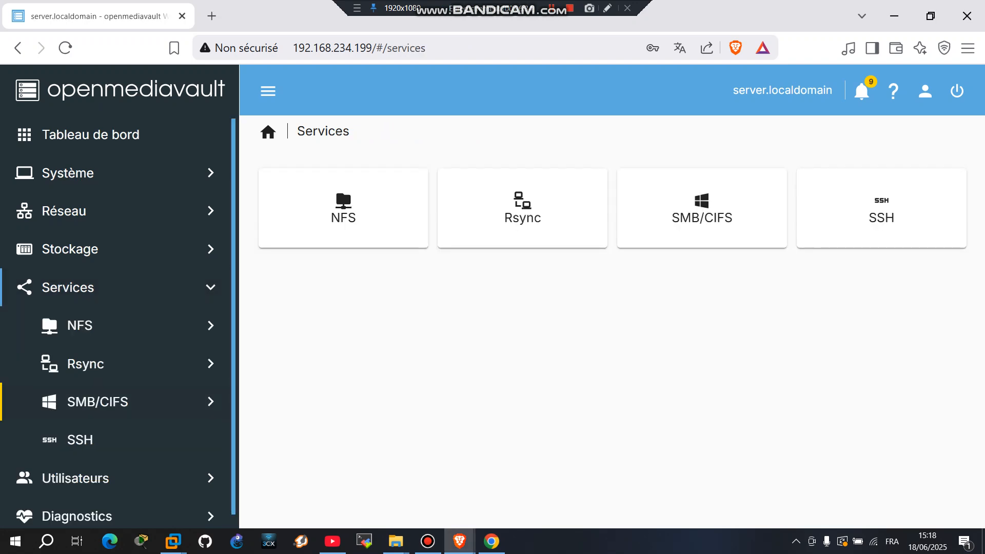
{"action": "left_click", "coordinate": [98, 402]}
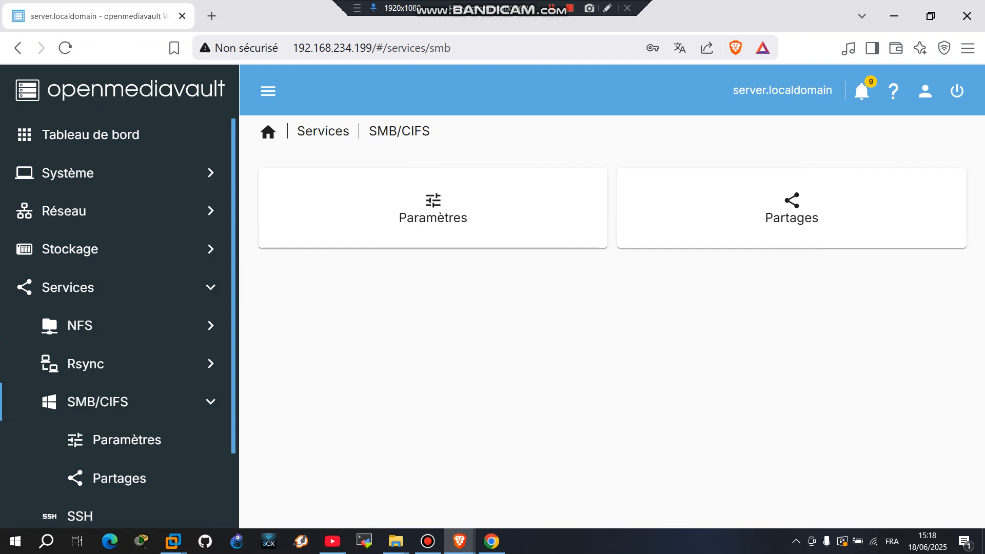
{"action": "left_click", "coordinate": [792, 208]}
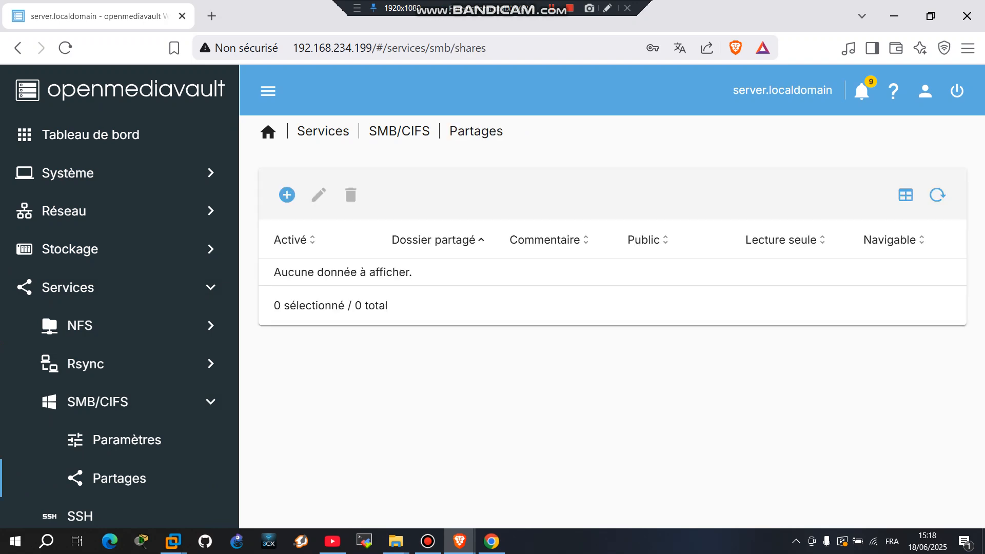
{"action": "left_click", "coordinate": [287, 195]}
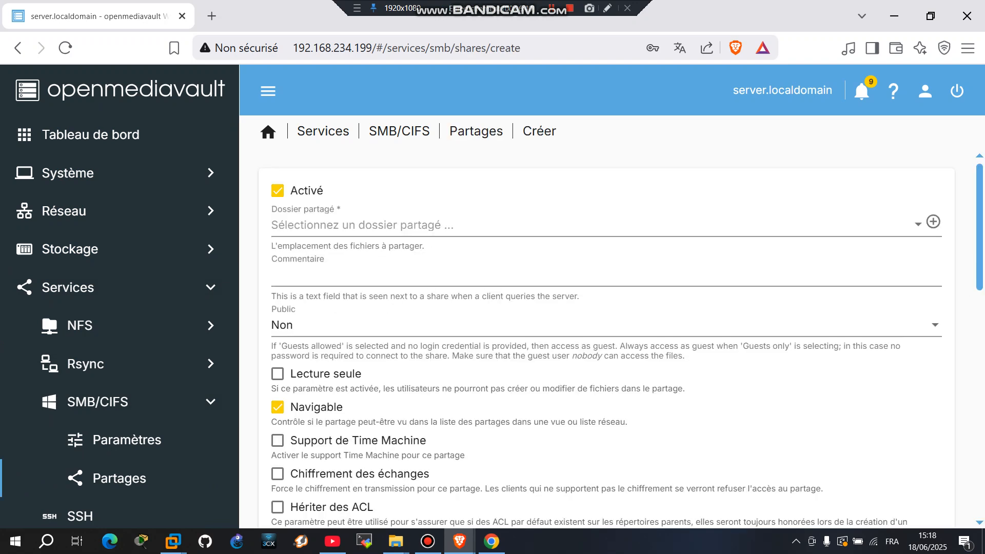
{"action": "left_click", "coordinate": [593, 225]}
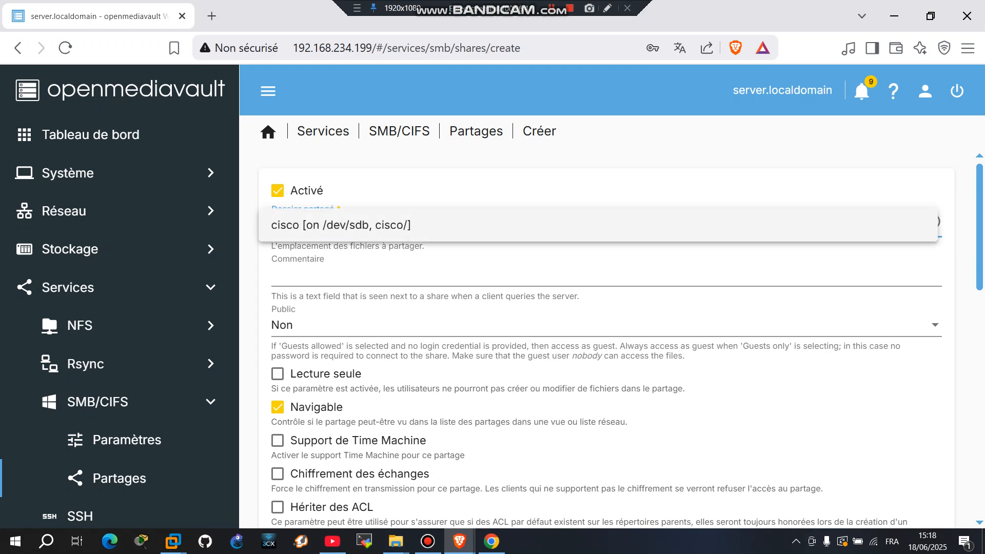
{"action": "left_click", "coordinate": [379, 225]}
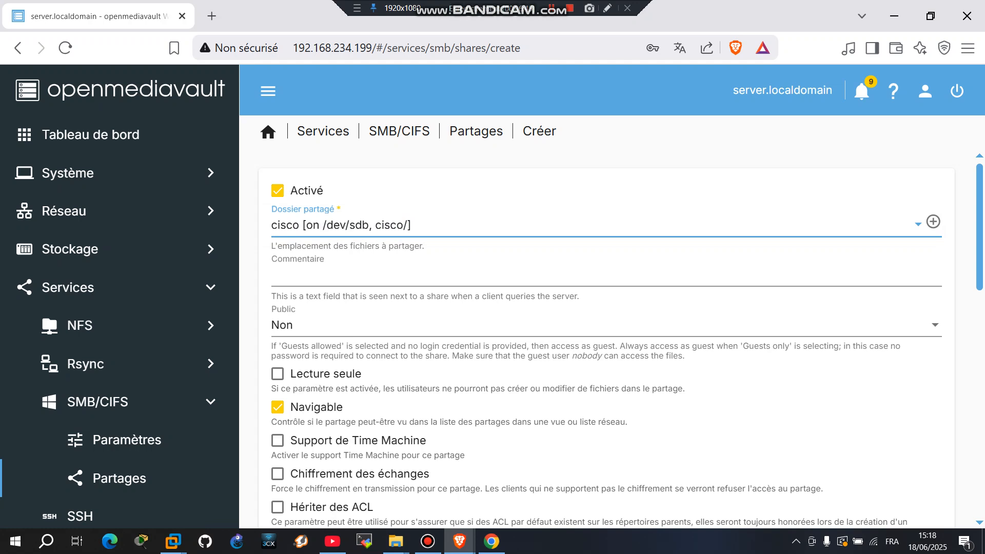
{"action": "left_click", "coordinate": [605, 325]}
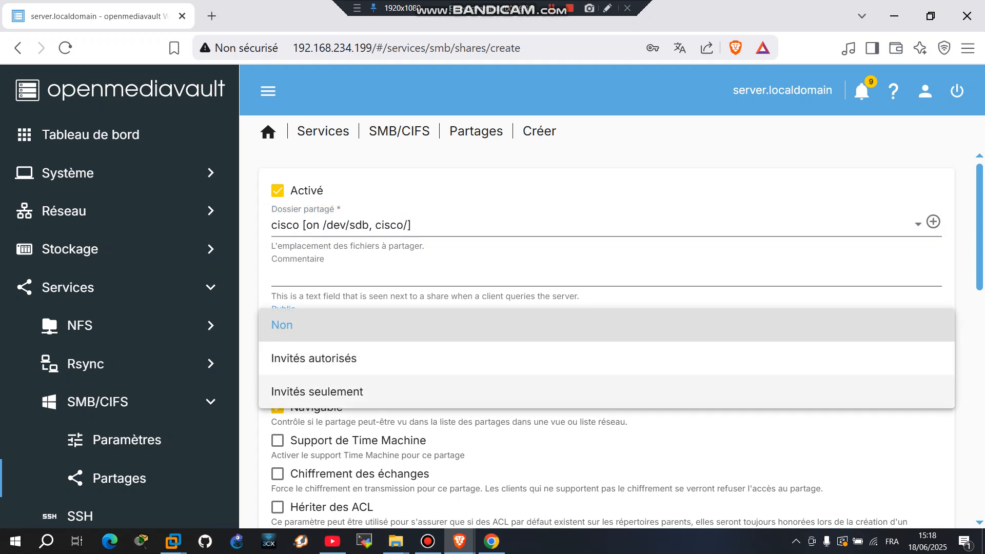
{"action": "left_click", "coordinate": [380, 391]}
Apply the pending configuration changes and confirm with Oui.
{"action": "scroll", "coordinate": [380, 392], "scroll_direction": "down", "scroll_amount": 8}
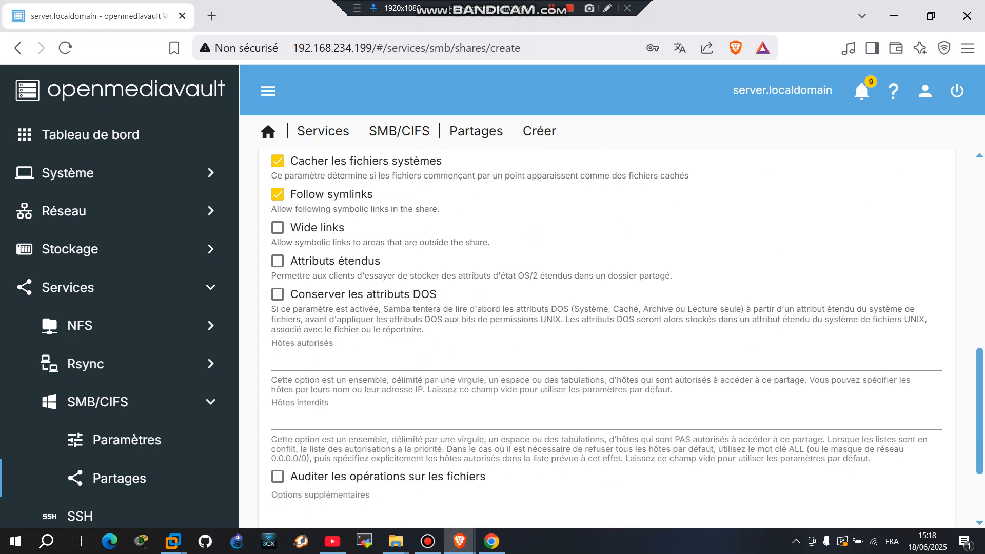
{"action": "scroll", "coordinate": [605, 333], "scroll_direction": "down", "scroll_amount": 3}
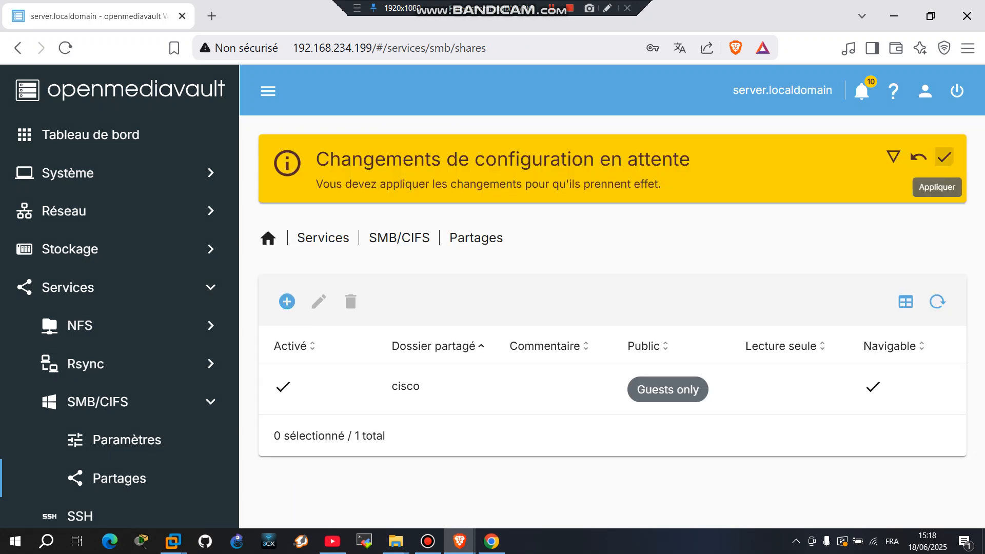
{"action": "left_click", "coordinate": [943, 156]}
{"action": "left_click", "coordinate": [627, 334]}
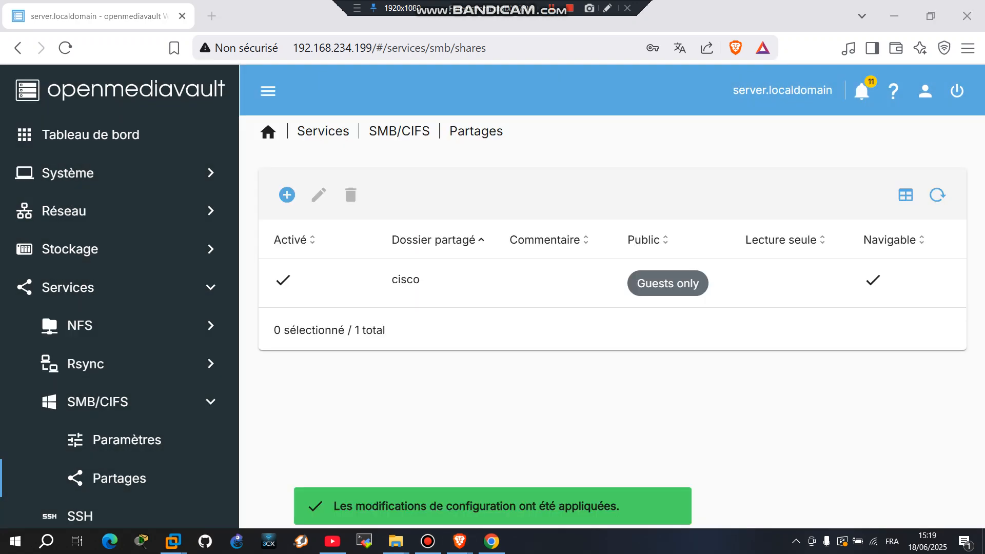
Open SERVER in the network Explorer window and enter the cisco share, then go back.
{"action": "mouse_move", "coordinate": [396, 541]}
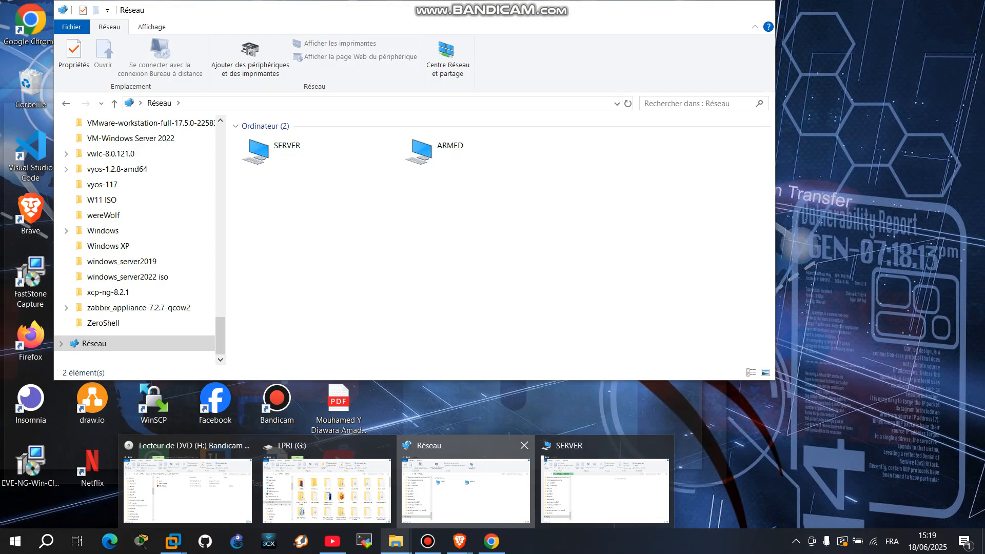
{"action": "left_click", "coordinate": [466, 490]}
{"action": "left_click", "coordinate": [461, 152]}
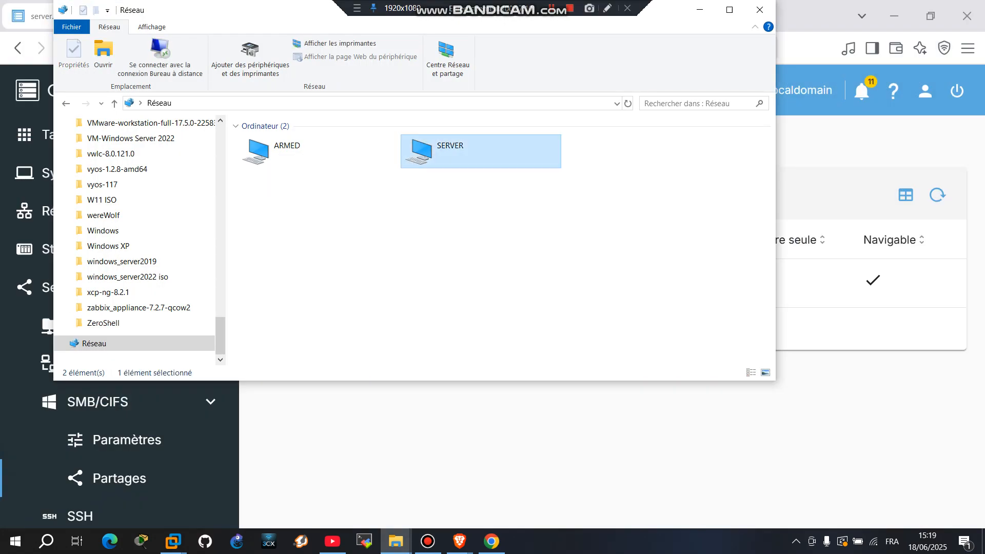
{"action": "double_click", "coordinate": [461, 151]}
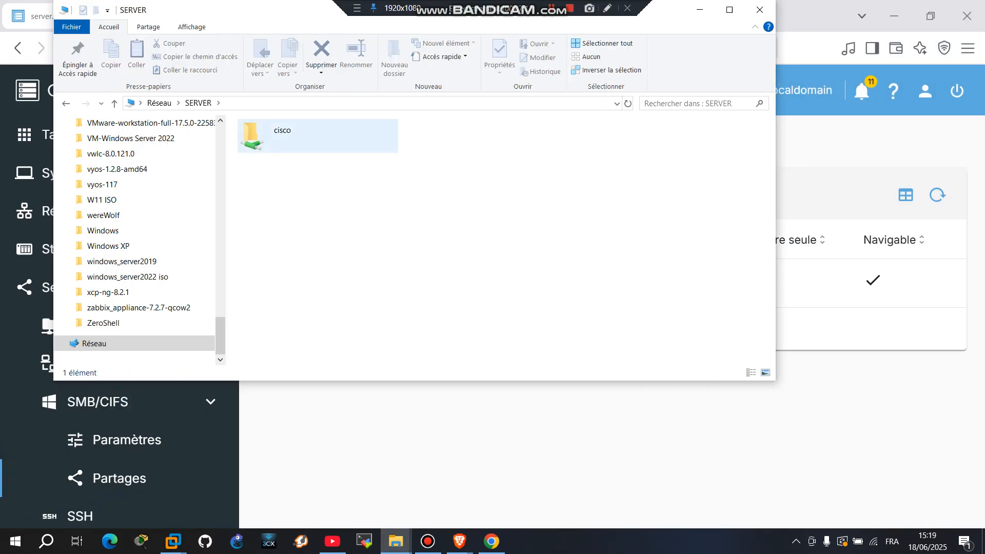
{"action": "double_click", "coordinate": [282, 134]}
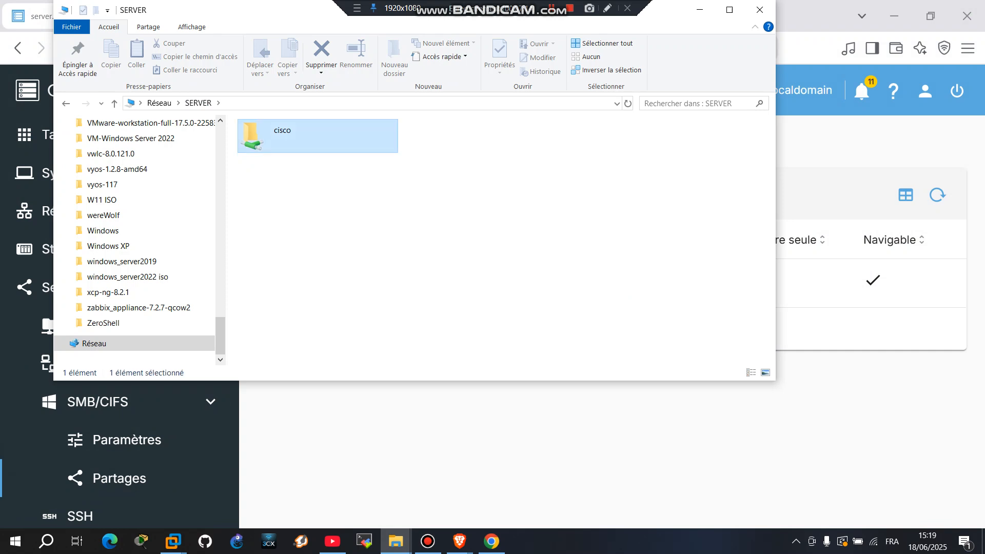
{"action": "key", "text": "alt+Left"}
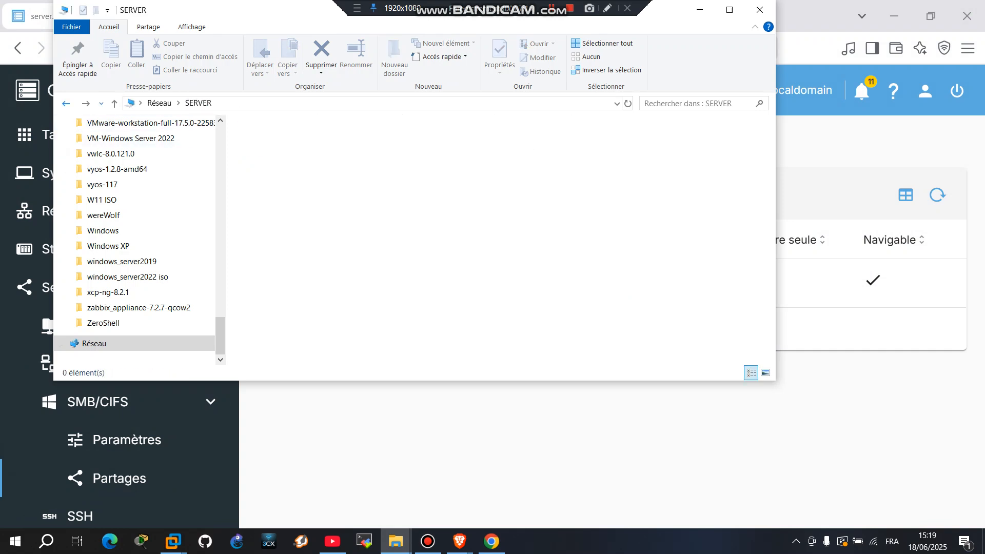
Reopen the empty cisco share once more and return to SERVER's share list.
{"action": "right_click", "coordinate": [390, 206]}
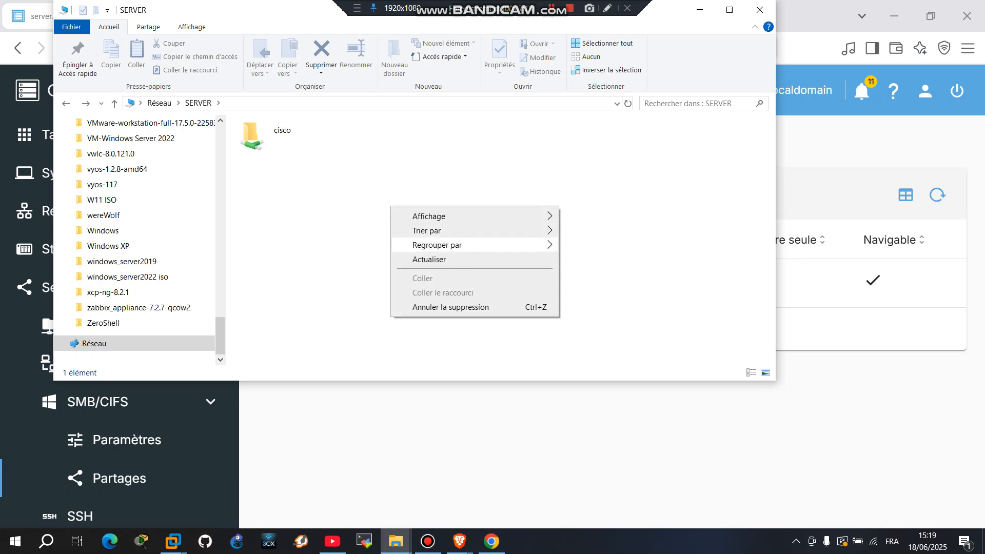
{"action": "key", "text": "Escape"}
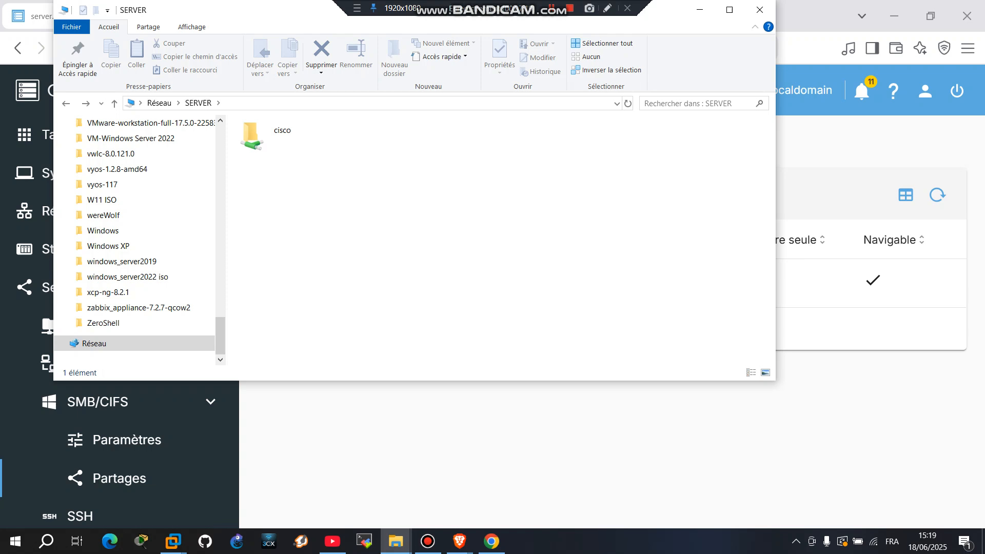
{"action": "right_click", "coordinate": [362, 196]}
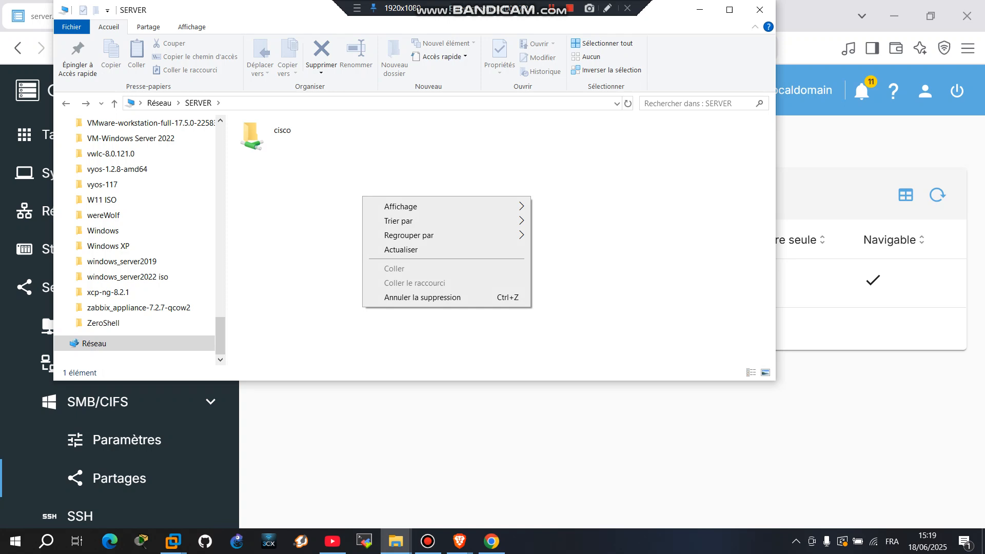
{"action": "key", "text": "Escape"}
{"action": "double_click", "coordinate": [256, 135]}
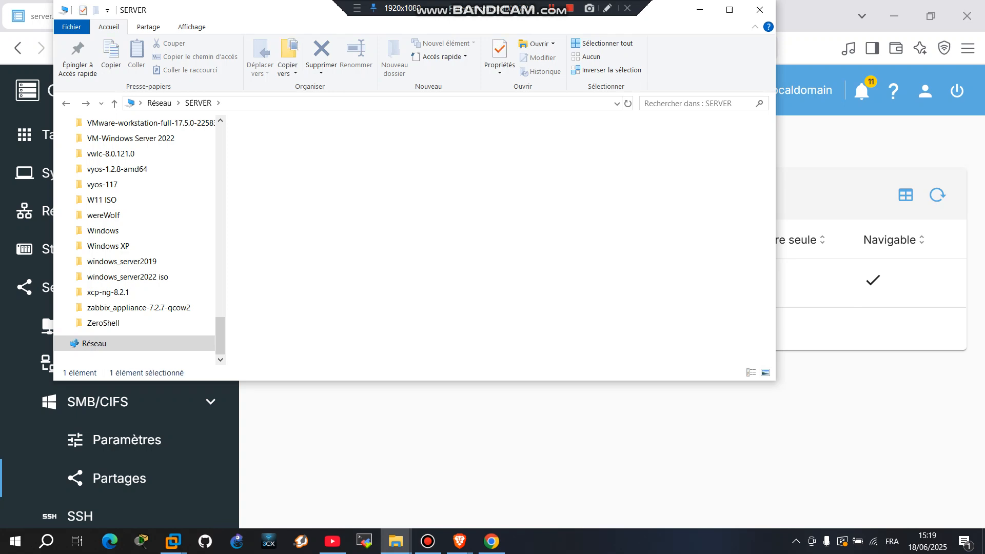
{"action": "key", "text": "alt+Left"}
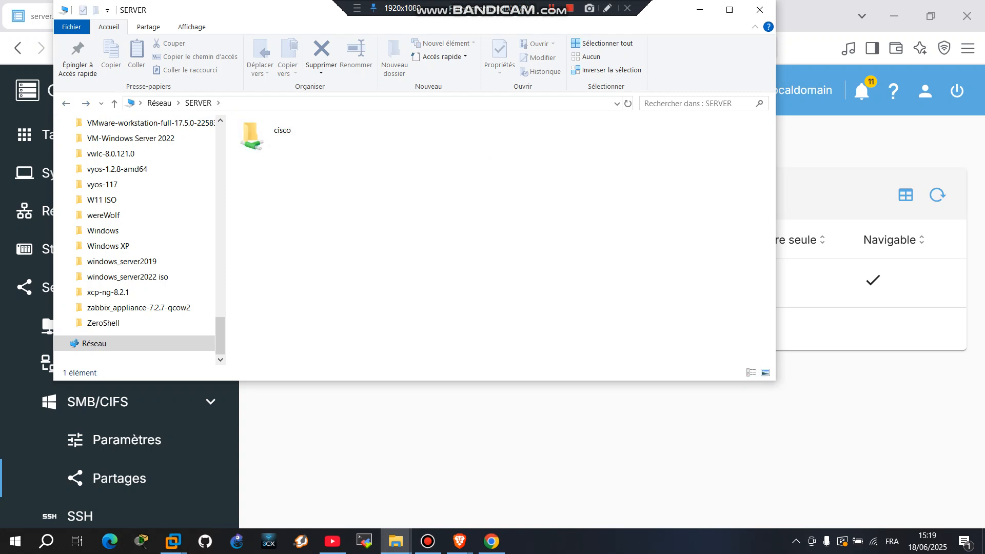